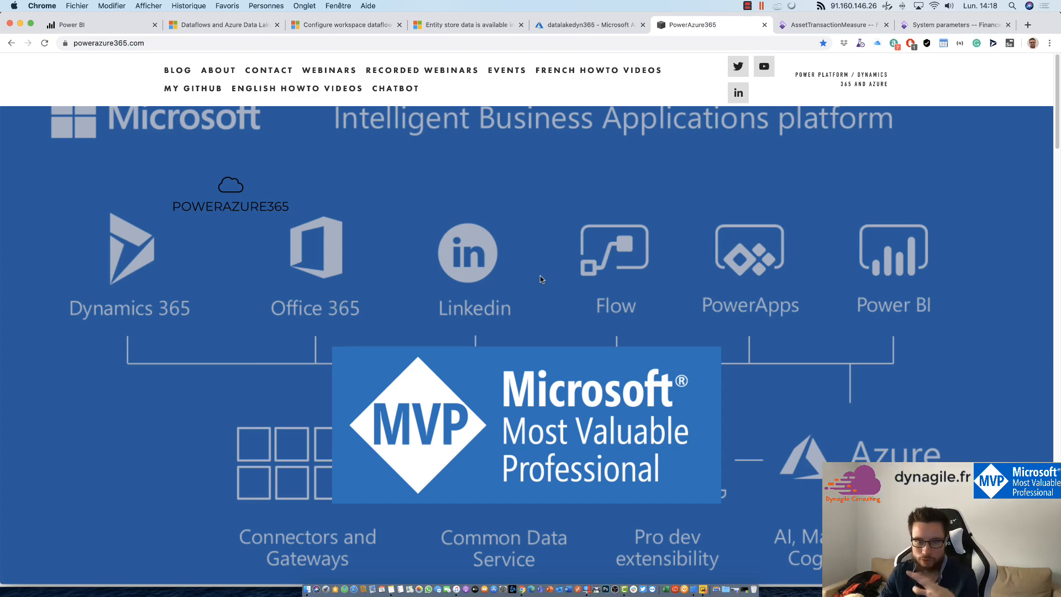
- Look through the PowerAzure365 blog's article list down to the Azure Data Lake with Dynamics365 FinOps article
scroll(539, 276, "down", 5)
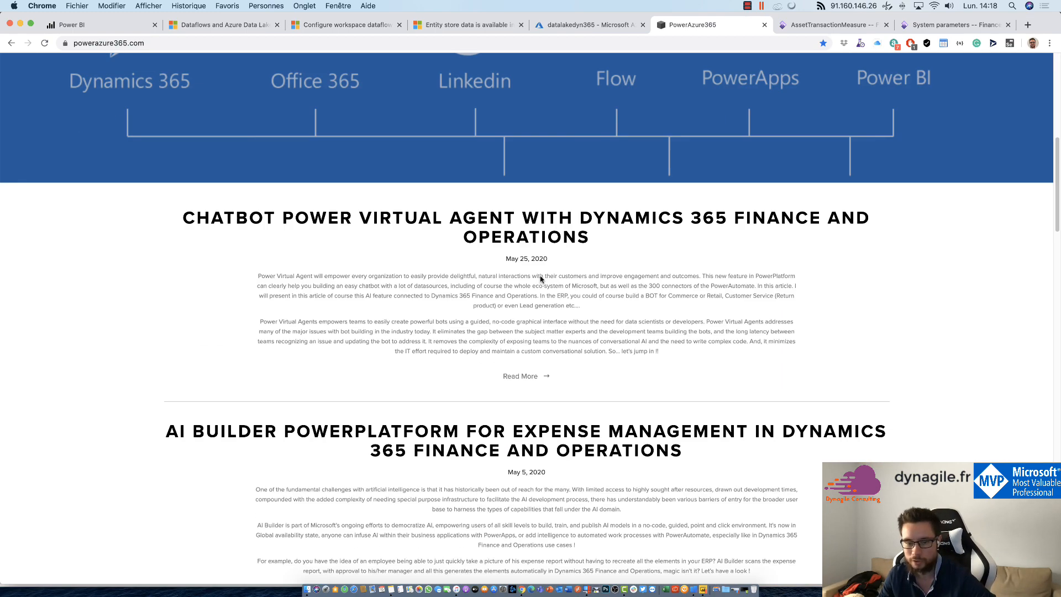
scroll(541, 276, "down", 15)
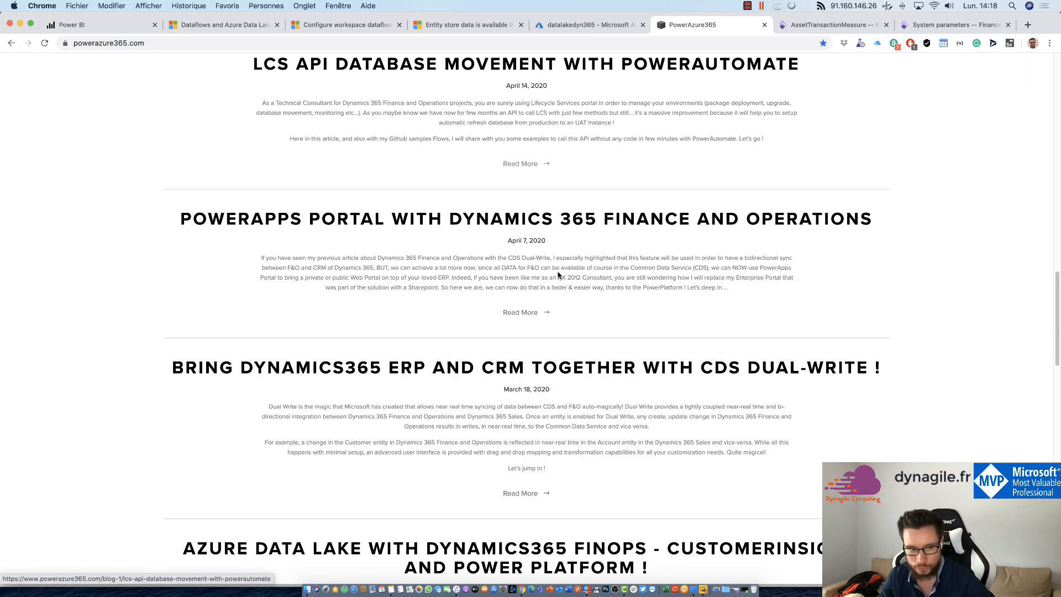
scroll(509, 315, "down", 2)
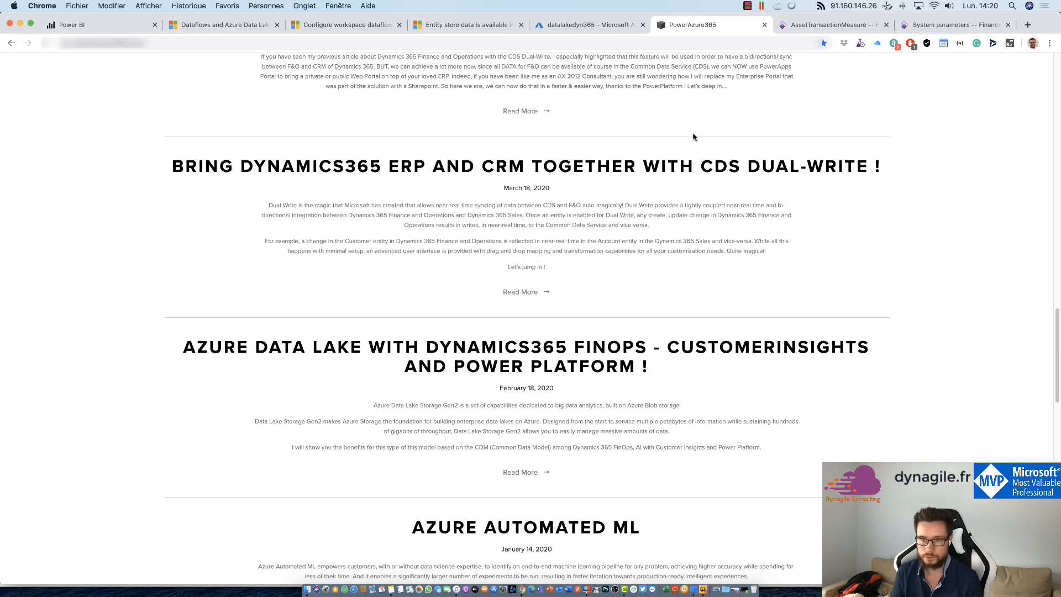
- Switch to the Finance and Operations entity store page and look through its list of aggregate measurements
left_click(809, 26)
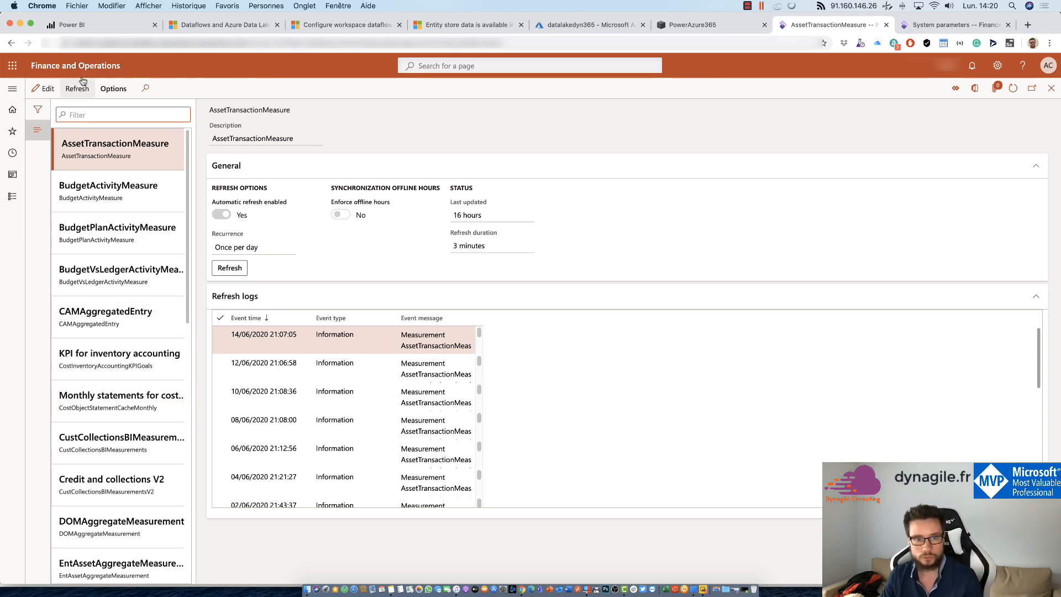
left_click(446, 62)
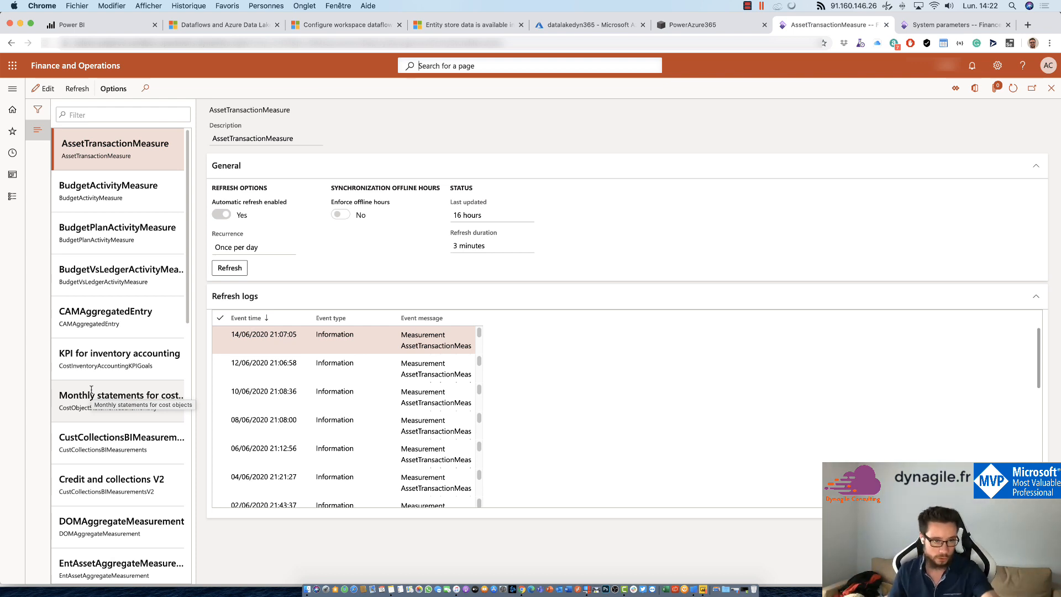
scroll(91, 390, "down", 20)
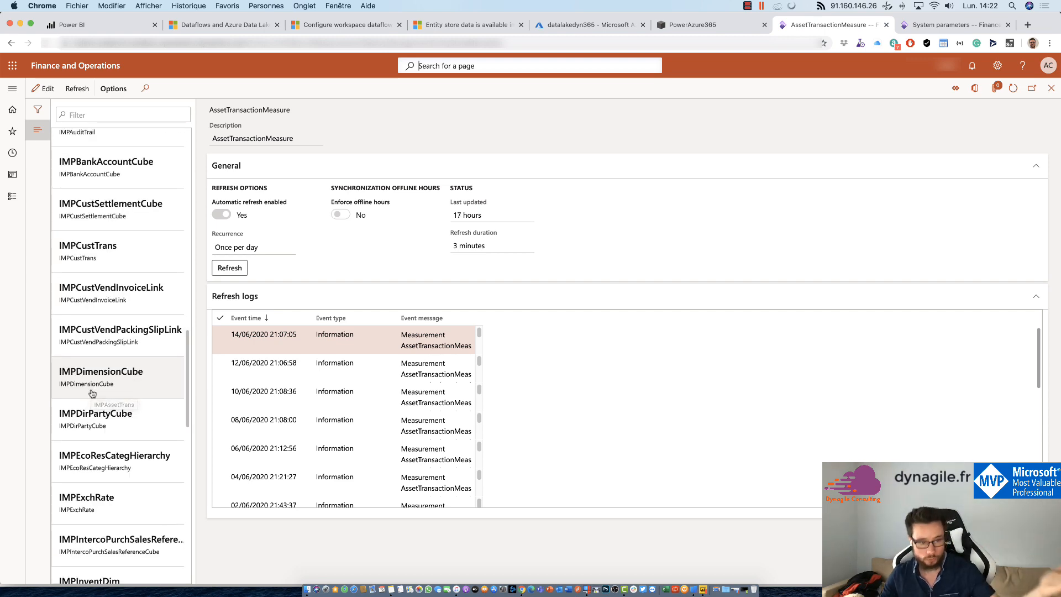
scroll(91, 393, "down", 20)
scroll(92, 392, "down", 8)
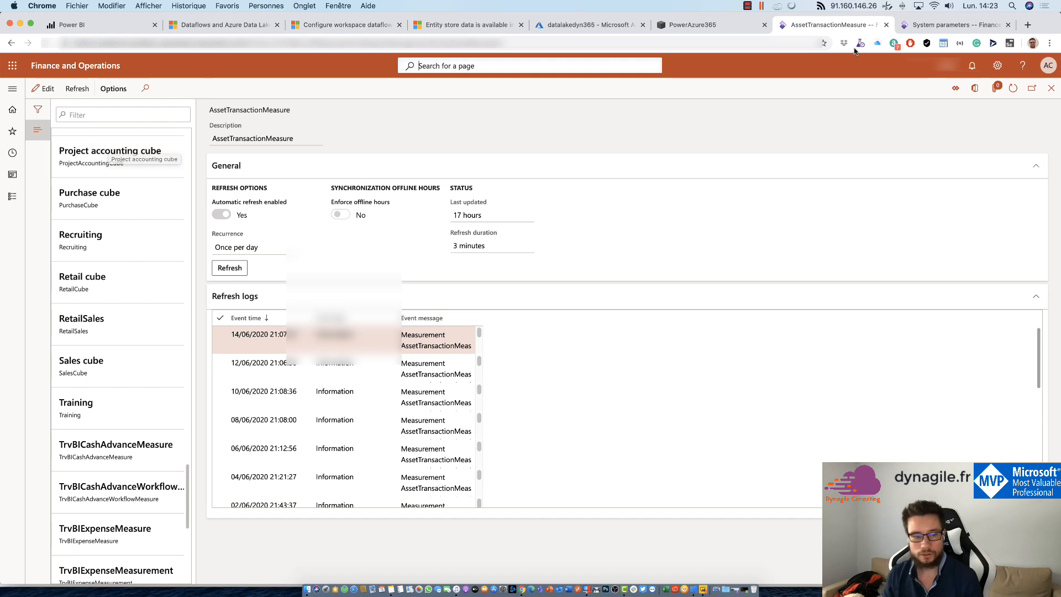
- Switch to the System parameters page and examine the Data Lake integration and Azure Key Vault settings under Data connections
left_click(909, 27)
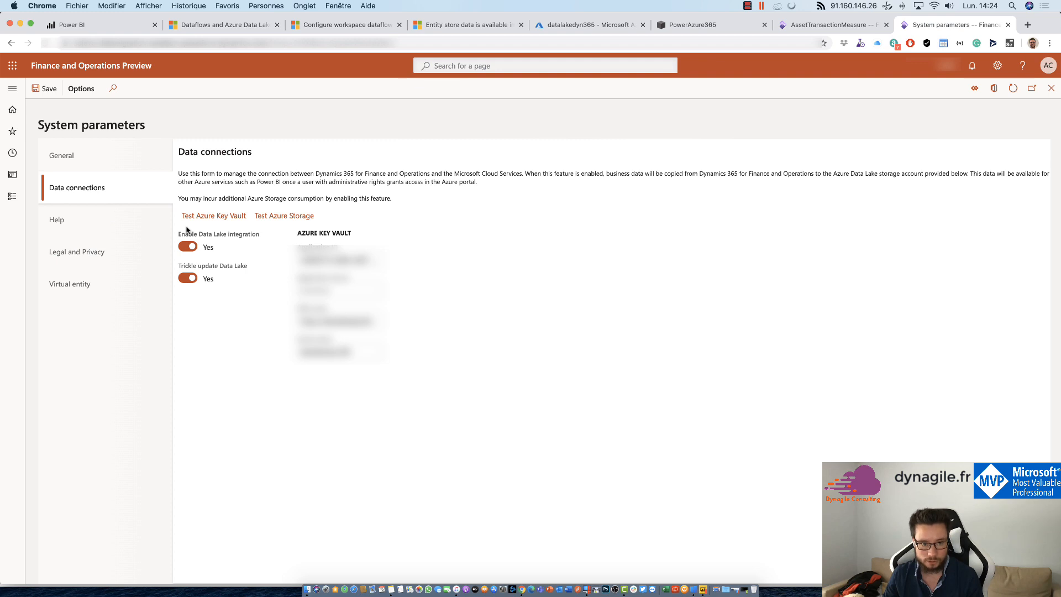
mouse_move(205, 267)
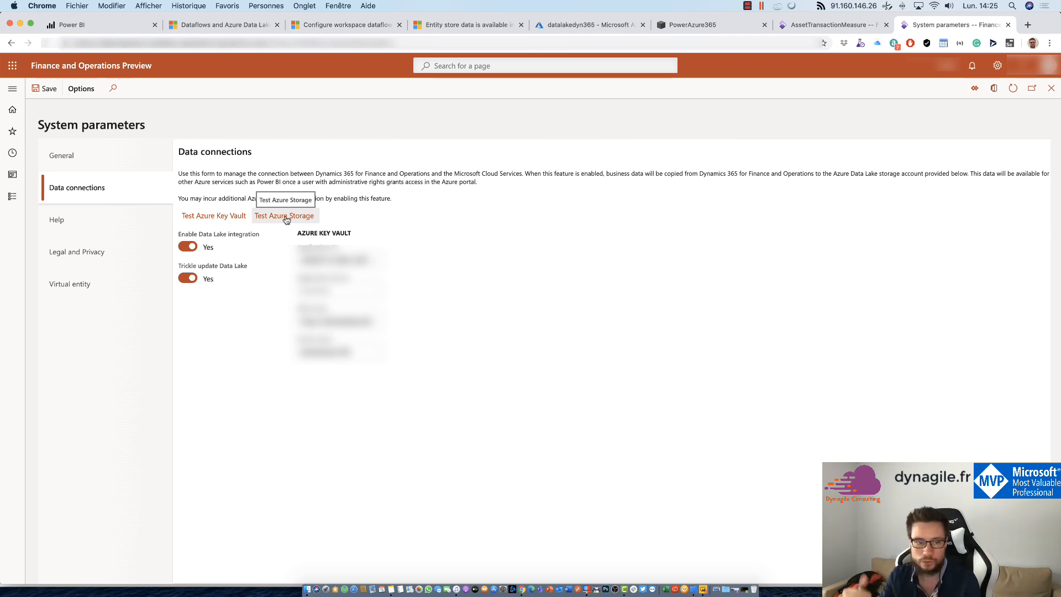
- Switch to the datalakedyn365 storage account in Microsoft Azure and open the sandbox environment folder inside the dynamics365-financeandoperations container
left_click(587, 24)
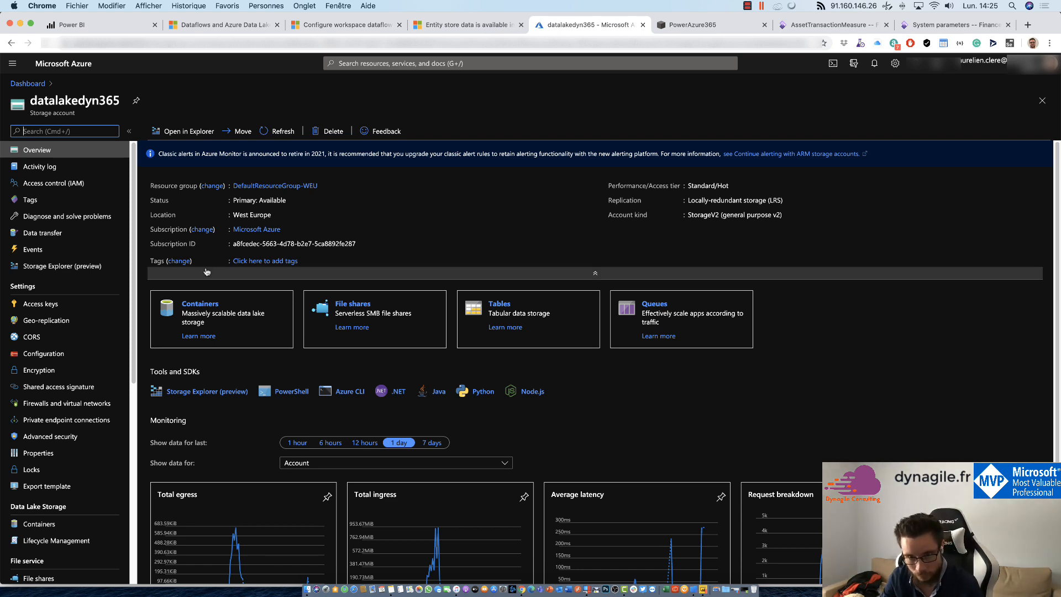
left_click(200, 305)
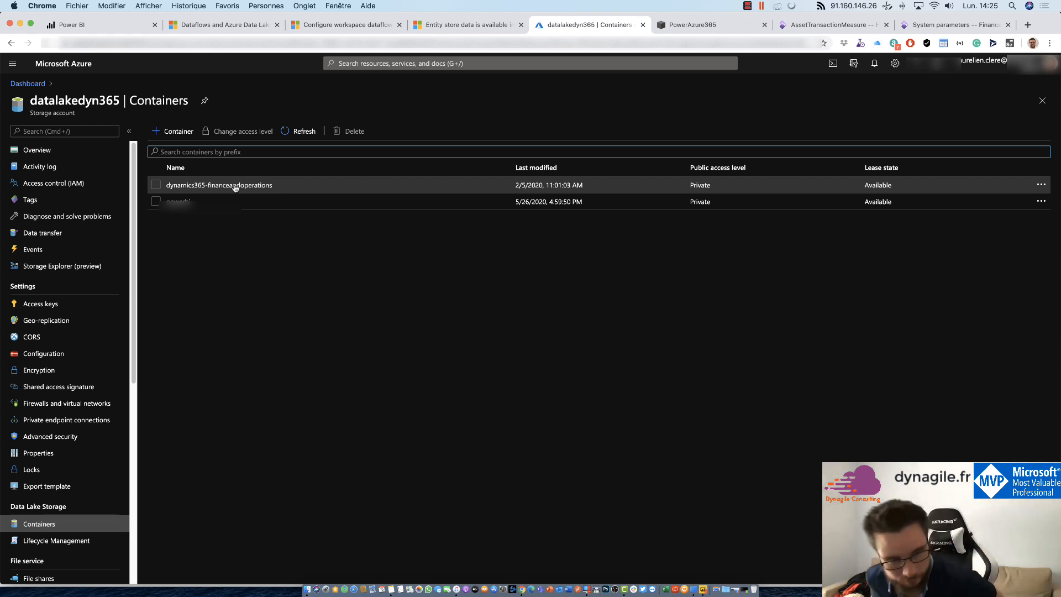
left_click(235, 186)
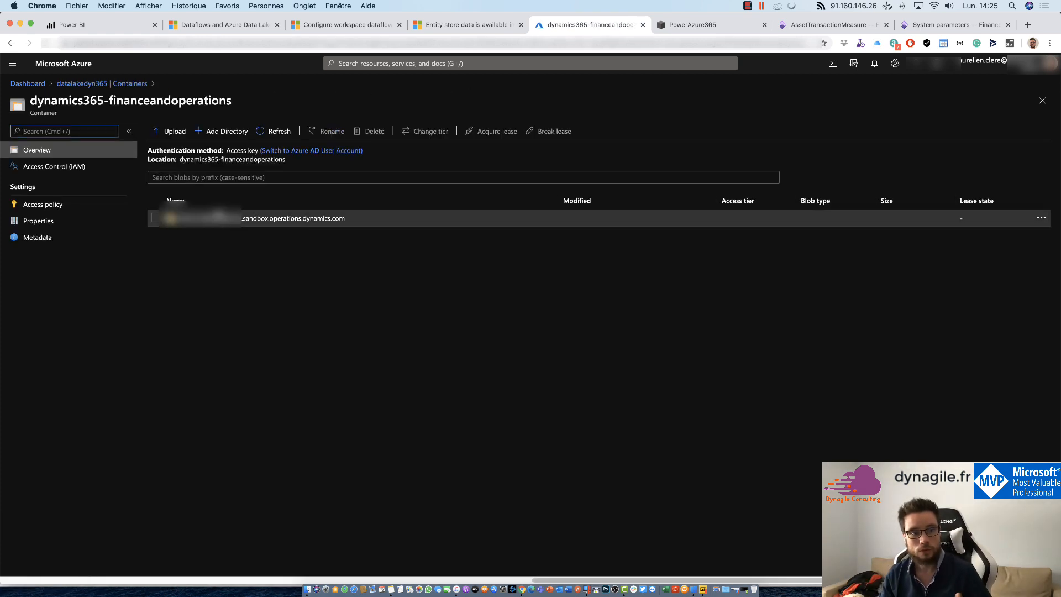
left_click(251, 220)
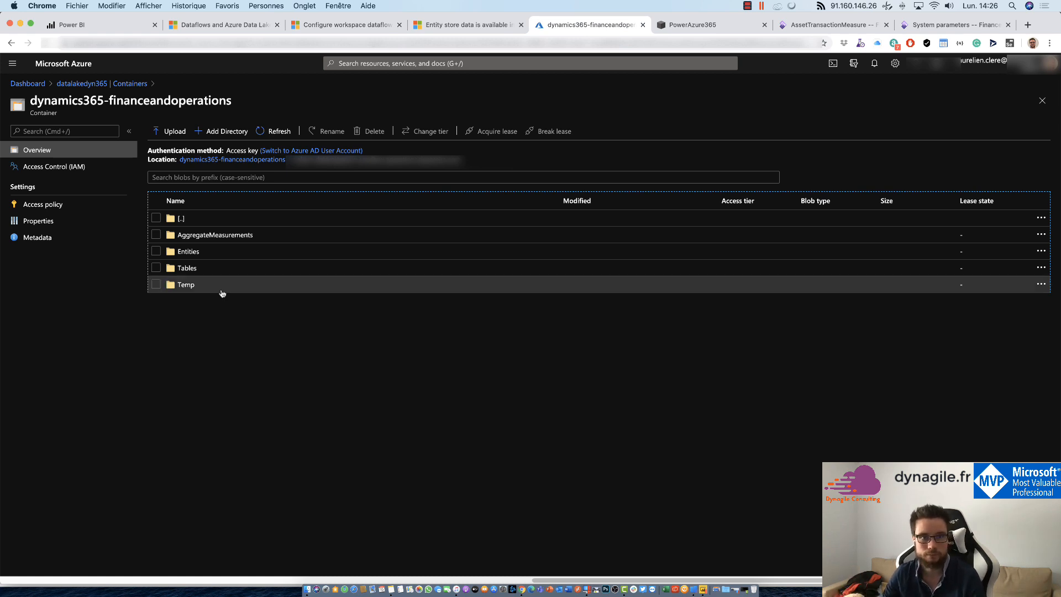
- Open the AggregateMeasurements folder and load more of its measurement folders, down to the purchase and sales cubes
left_click(216, 236)
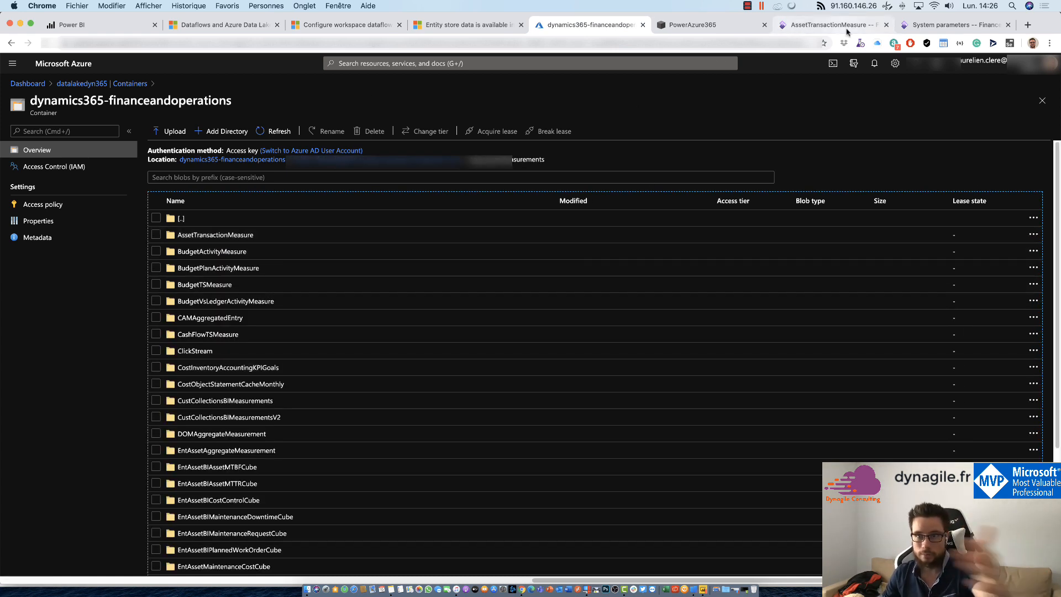
scroll(571, 233, "down", 3)
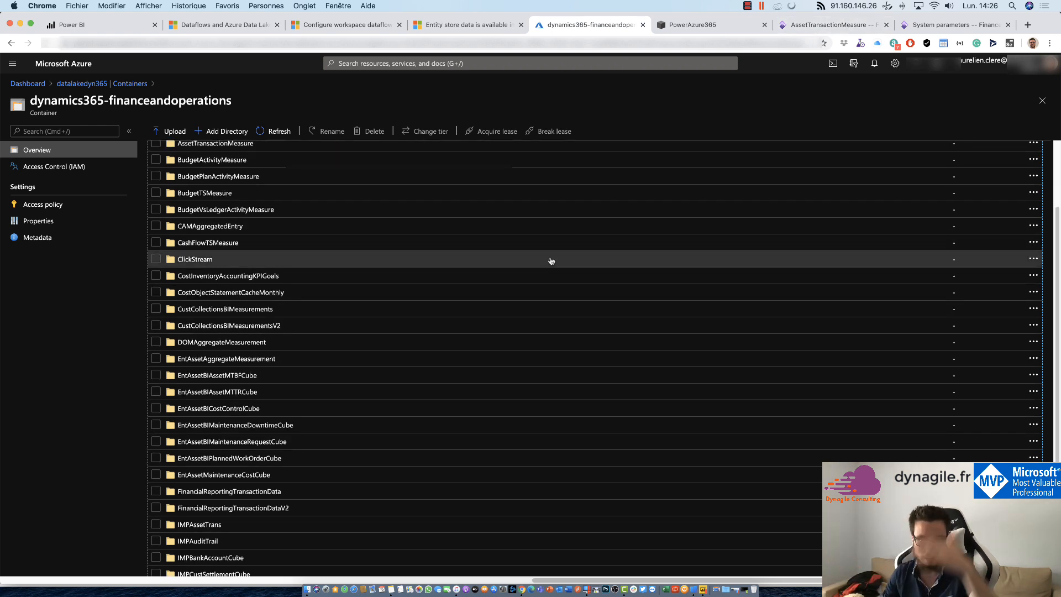
scroll(552, 261, "up", 1)
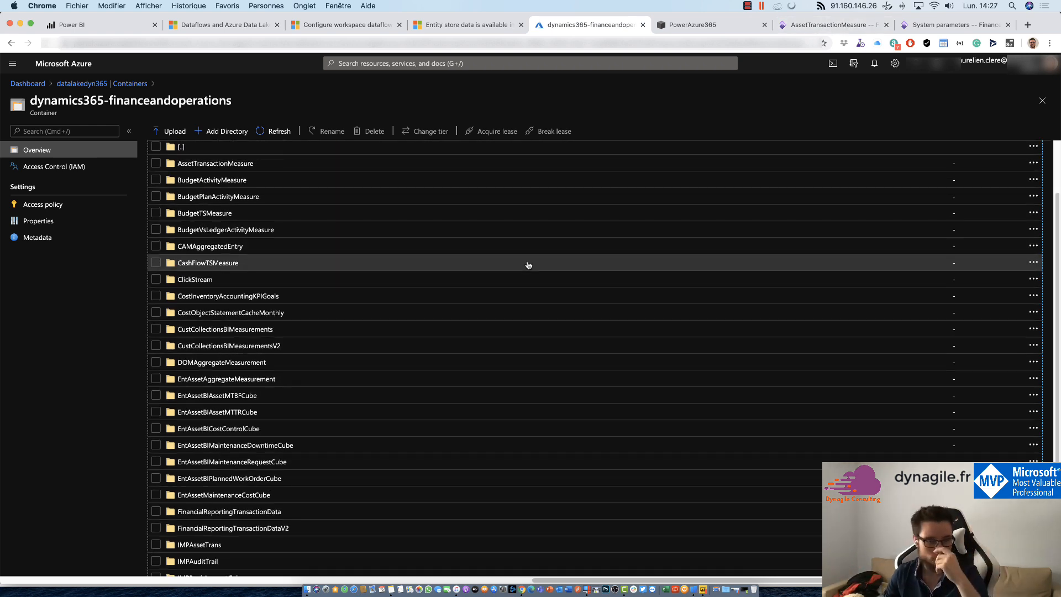
scroll(402, 292, "down", 5)
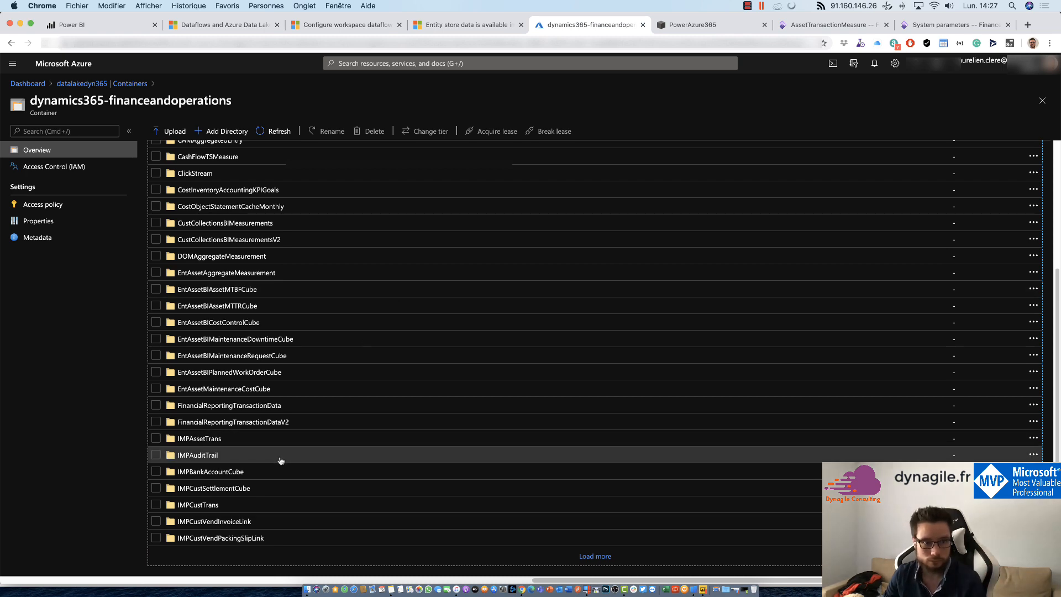
left_click(580, 555)
scroll(442, 490, "down", 10)
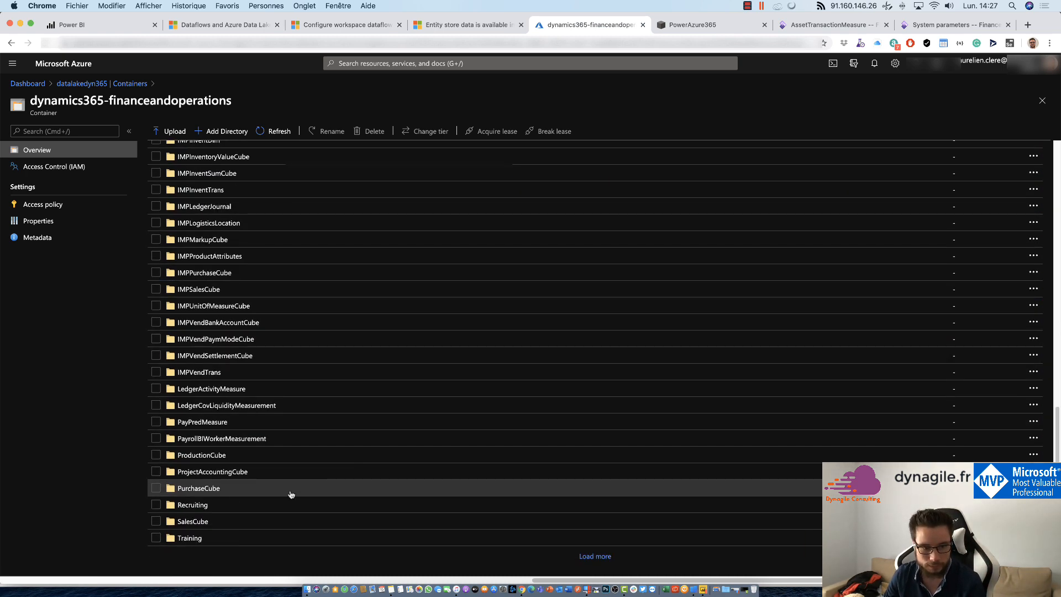
- Leave the ProjectAccountingCube folder for its parent, load more entries, and open the PurchaseCube folder
left_click(218, 483)
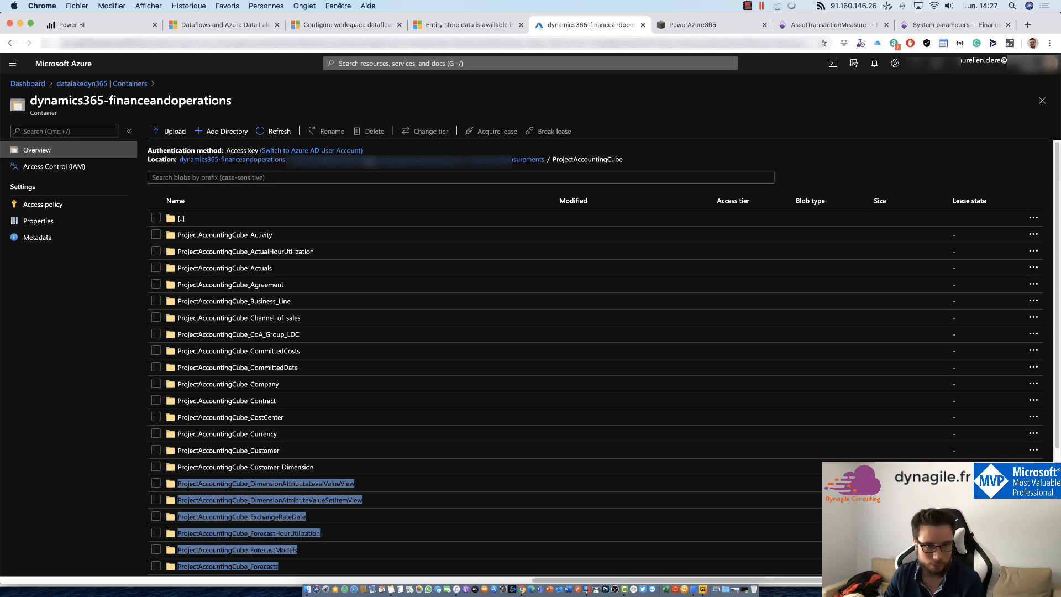
left_click(488, 160)
scroll(431, 381, "down", 10)
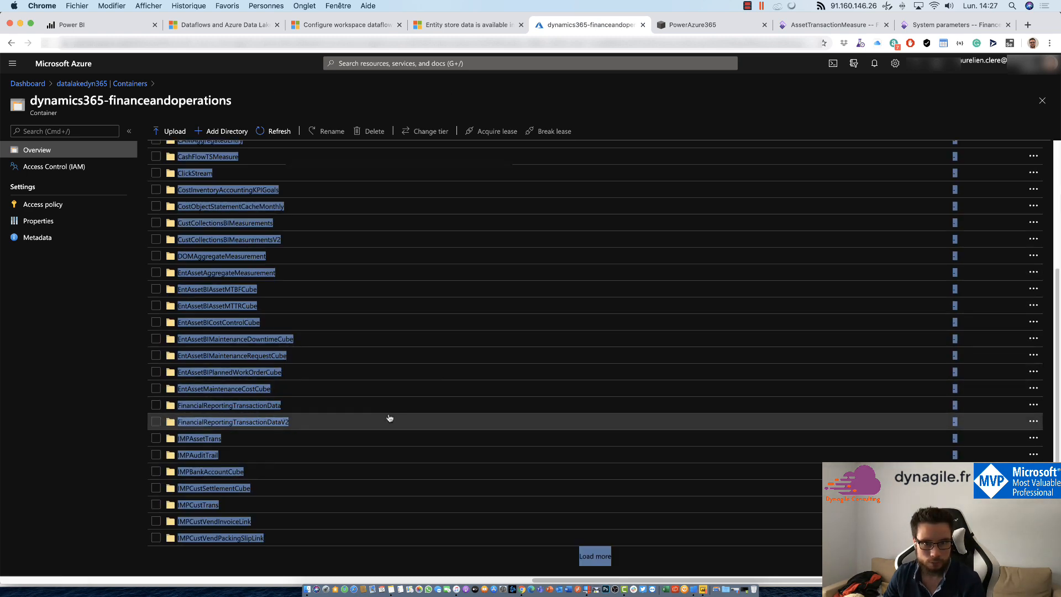
left_click(594, 555)
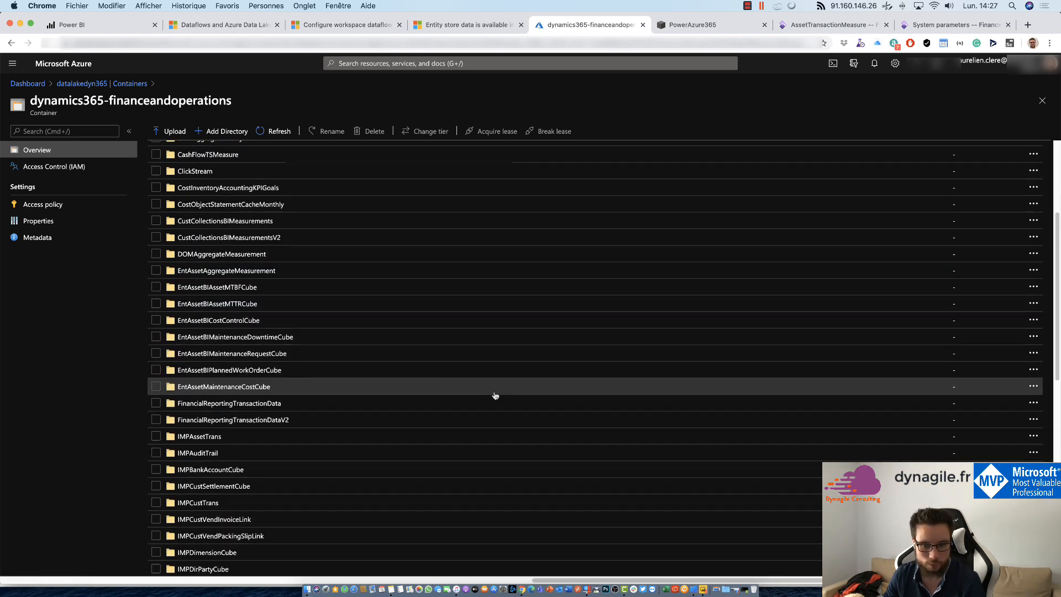
scroll(337, 403, "down", 4)
scroll(337, 404, "down", 5)
left_click(243, 482)
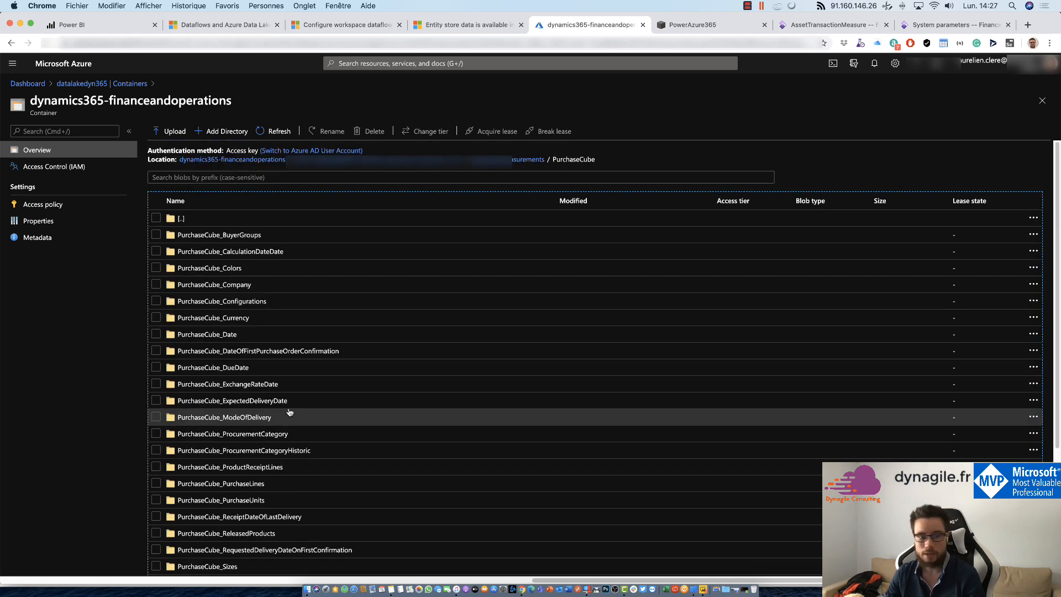
- Look through the PurchaseCube subfolders, loading the remaining entries down to the model.json file
scroll(289, 412, "down", 3)
scroll(289, 412, "up", 3)
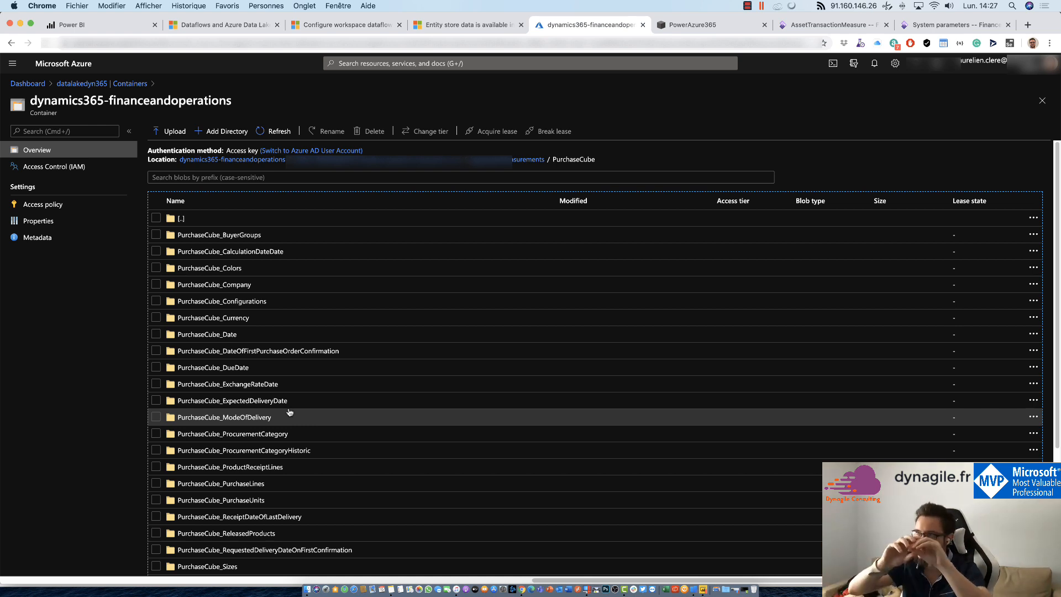
scroll(290, 412, "down", 1)
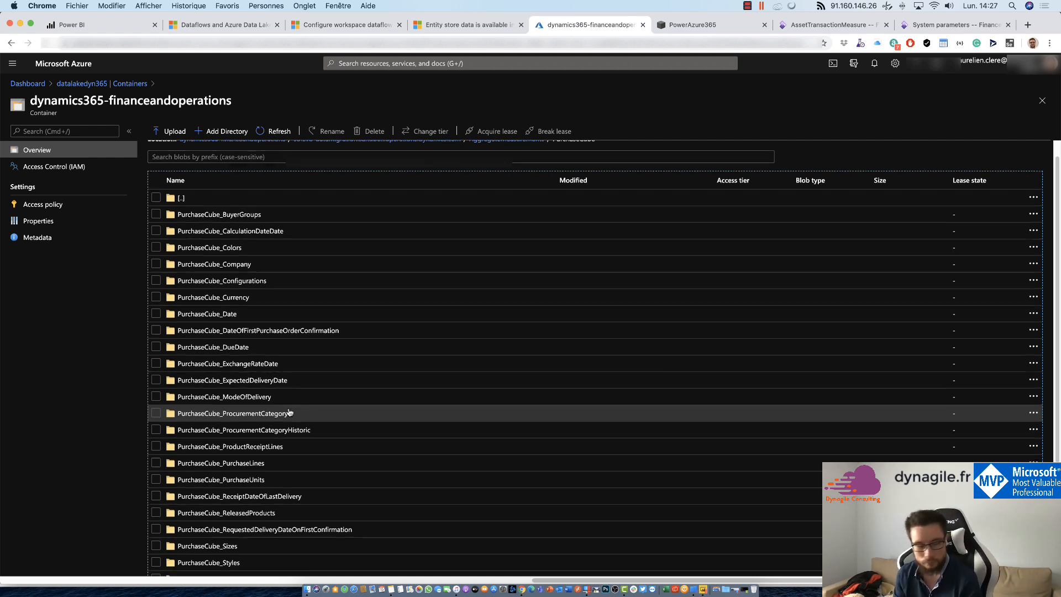
scroll(288, 413, "down", 5)
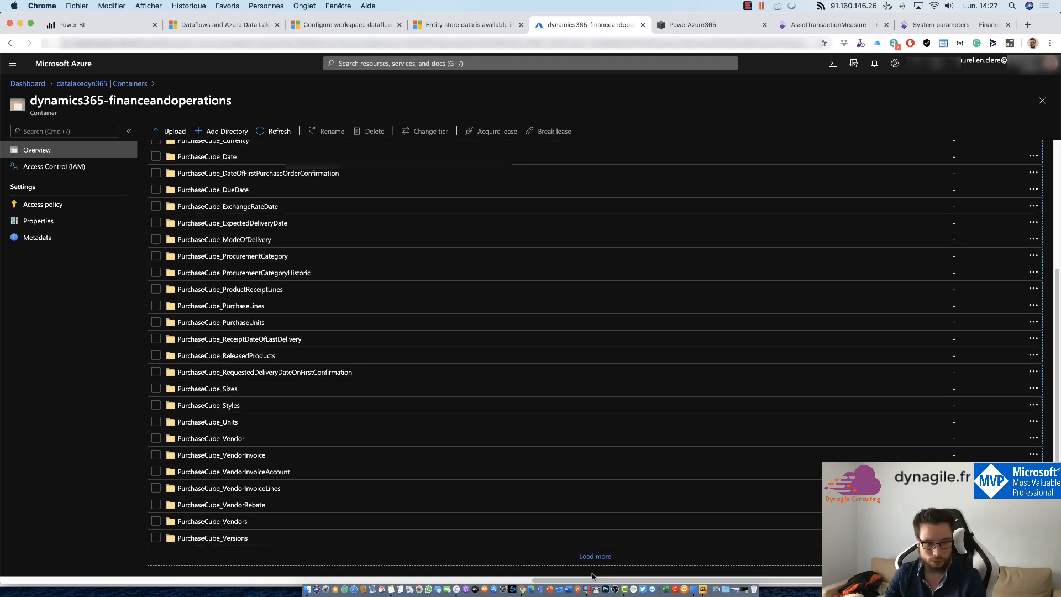
left_click(596, 556)
scroll(243, 524, "up", 3)
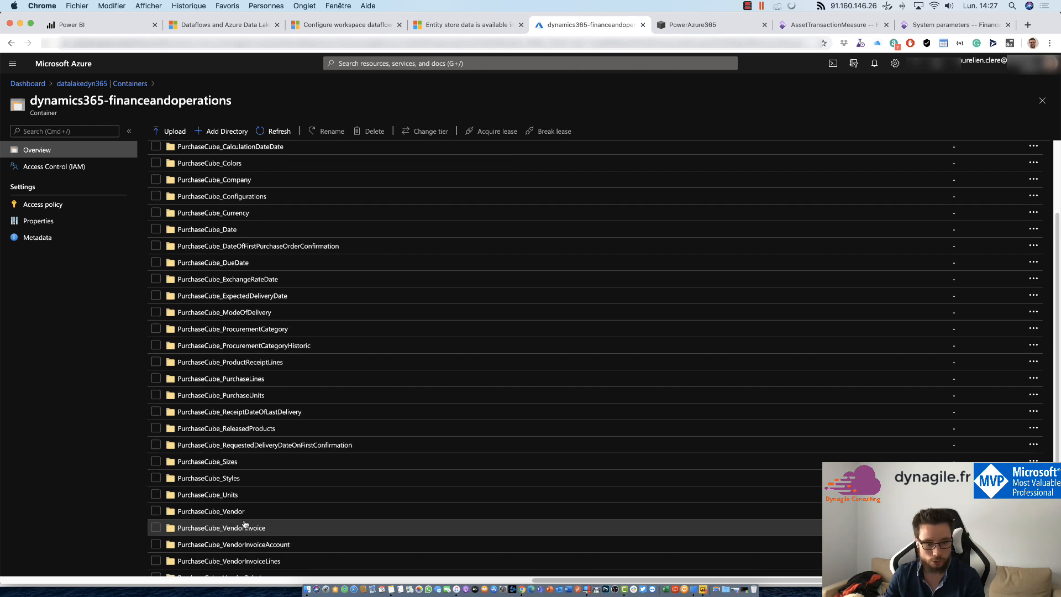
scroll(277, 354, "down", 3)
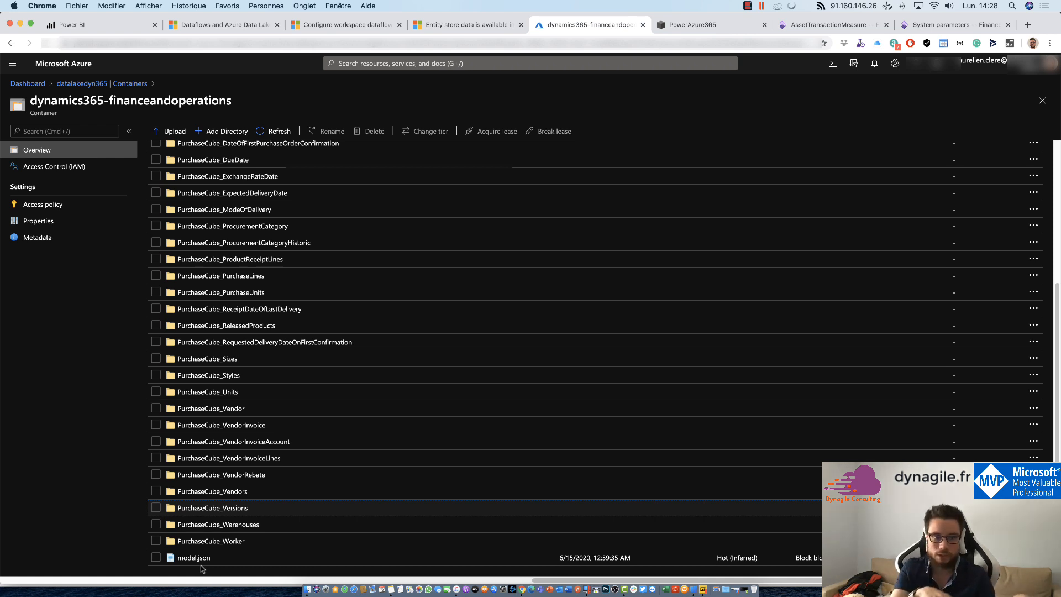
- View the CSV file inside the PurchaseCube_PurchaseLines folder, then return to PurchaseCube and load its full list
left_click(254, 278)
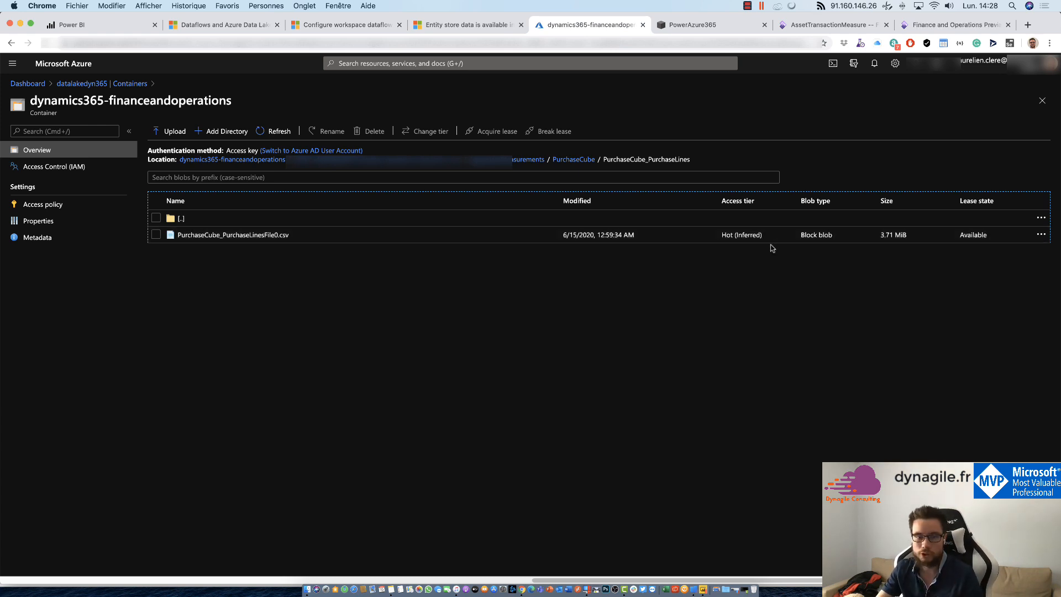
left_click(236, 219)
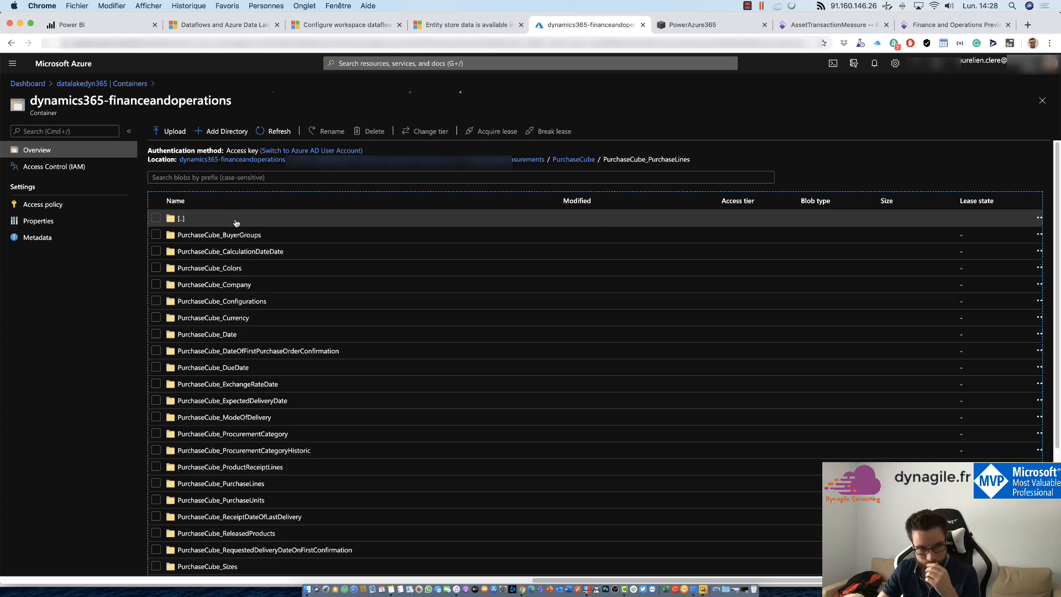
scroll(343, 406, "down", 5)
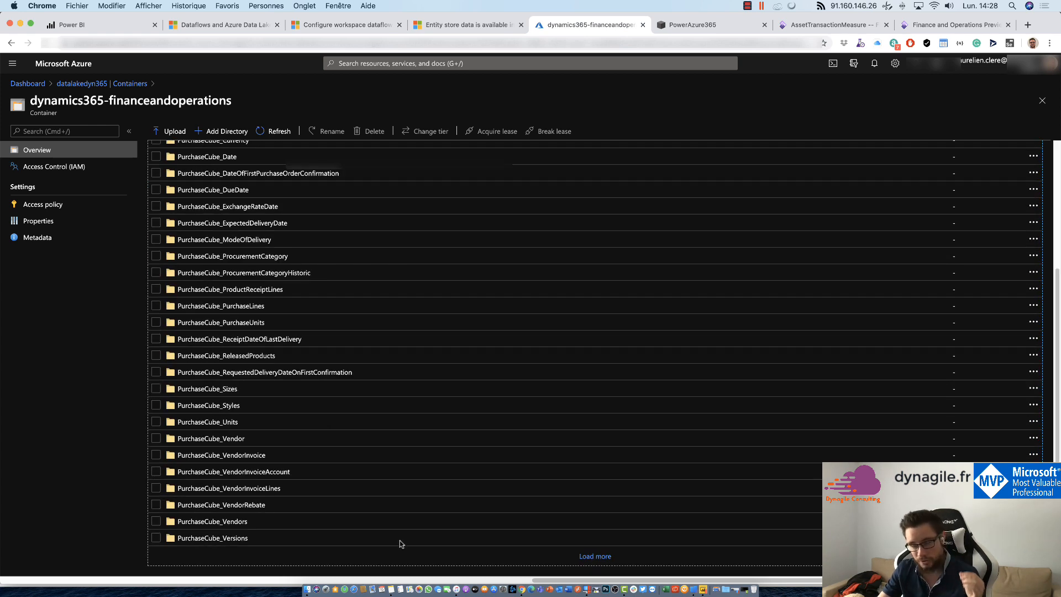
left_click(602, 558)
scroll(422, 486, "down", 1)
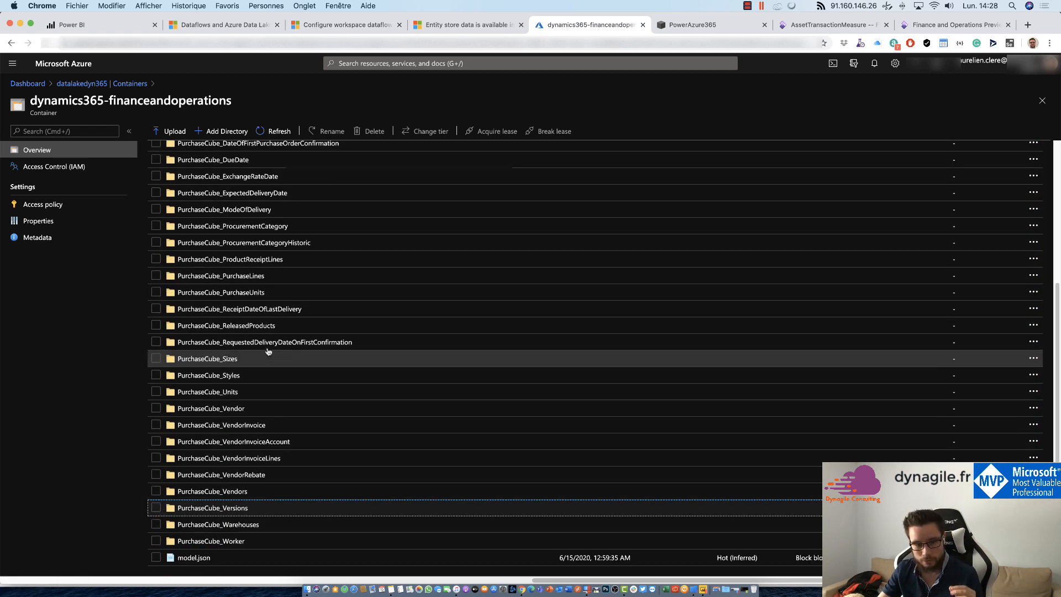
- View the CSV file inside the PurchaseCube_PurchaseUnits folder, then reload the full PurchaseCube list and find the PurchaseLines folder
left_click(267, 293)
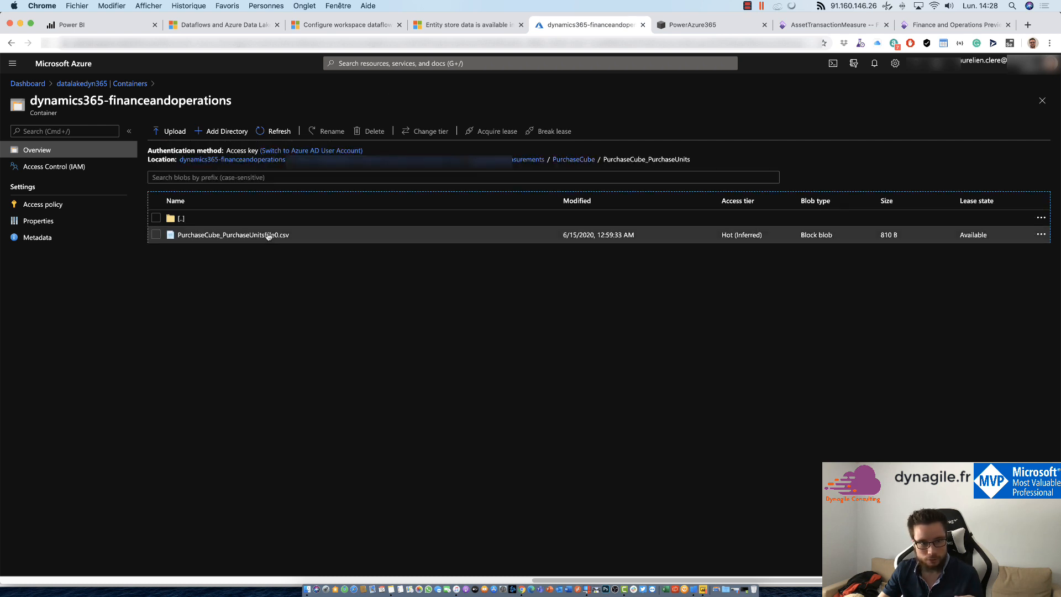
double_click(221, 218)
scroll(310, 376, "down", 10)
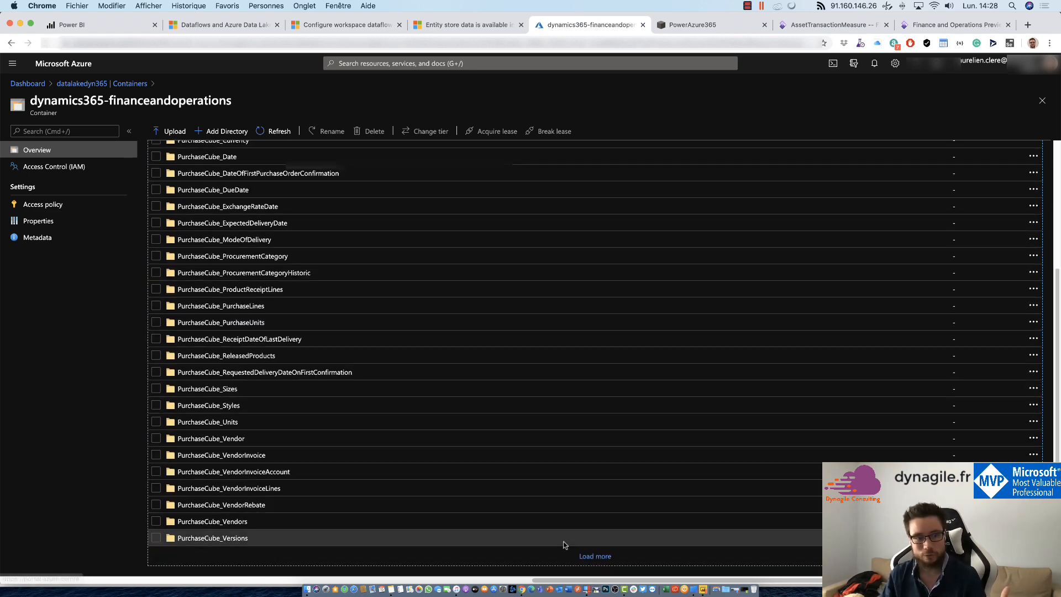
left_click(596, 556)
scroll(428, 536, "down", 1)
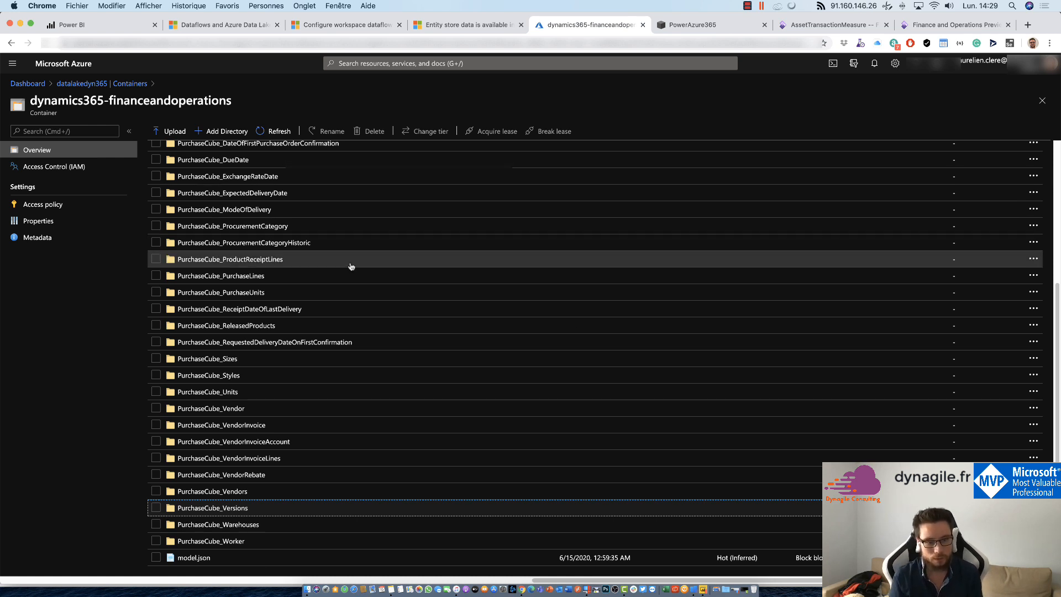
scroll(247, 238, "up", 4)
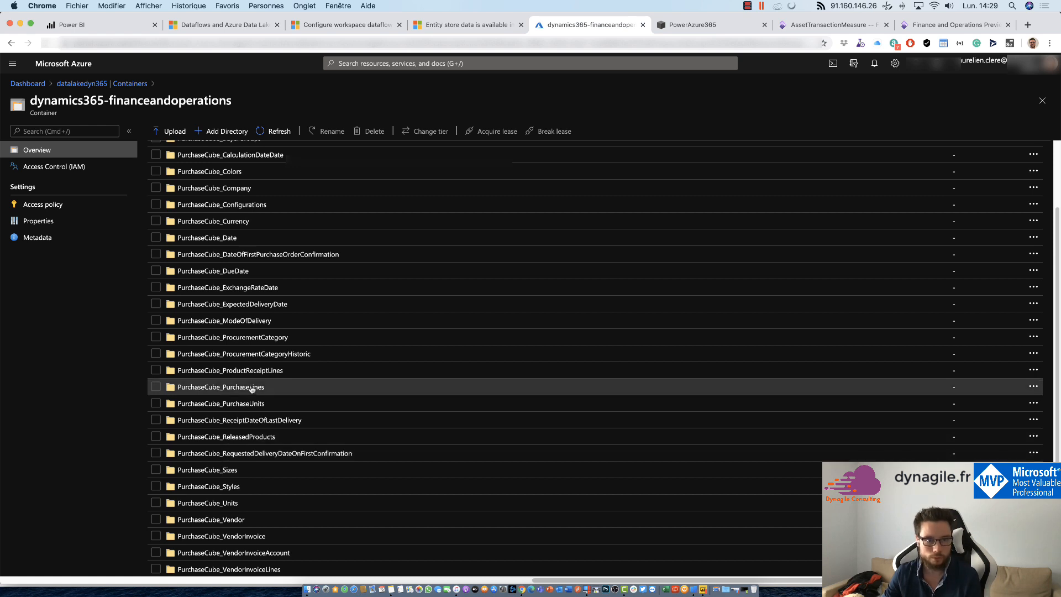
- View the properties of the CSV file inside the PurchaseCube_ProductReceiptLines folder, then close them
double_click(264, 369)
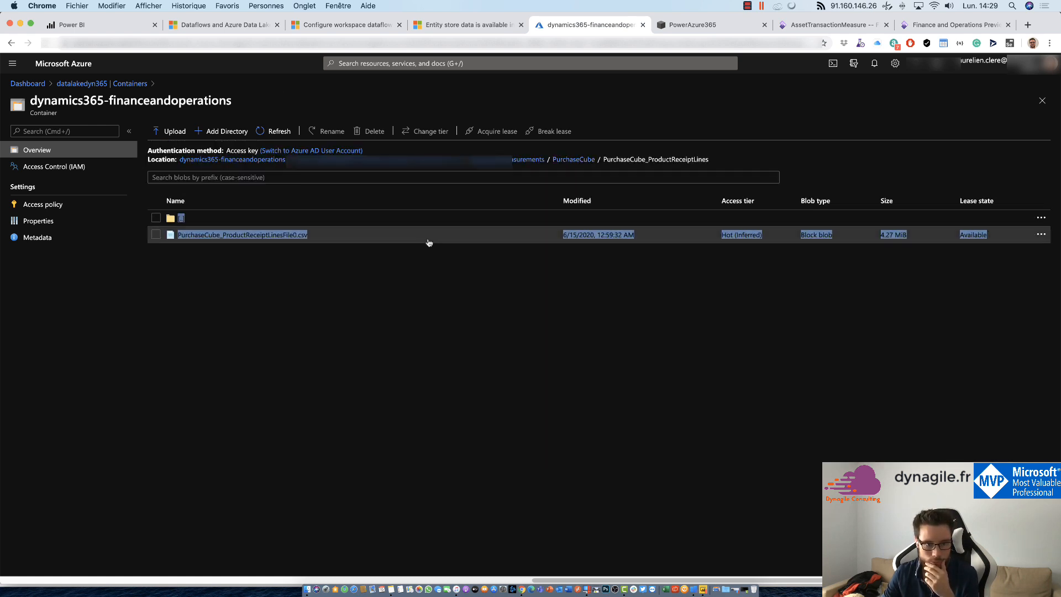
left_click(300, 234)
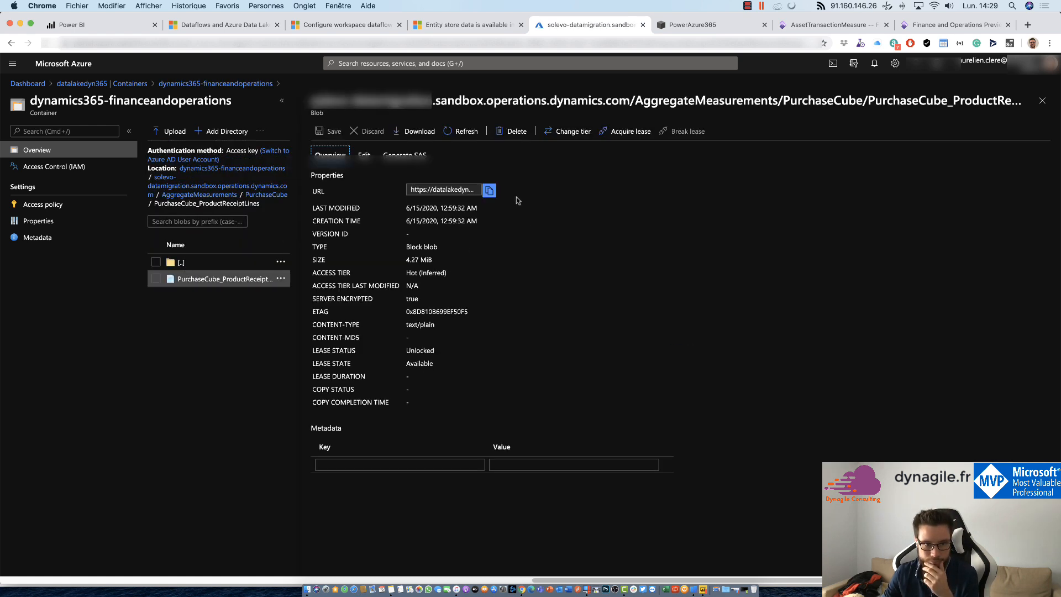
left_click(449, 189)
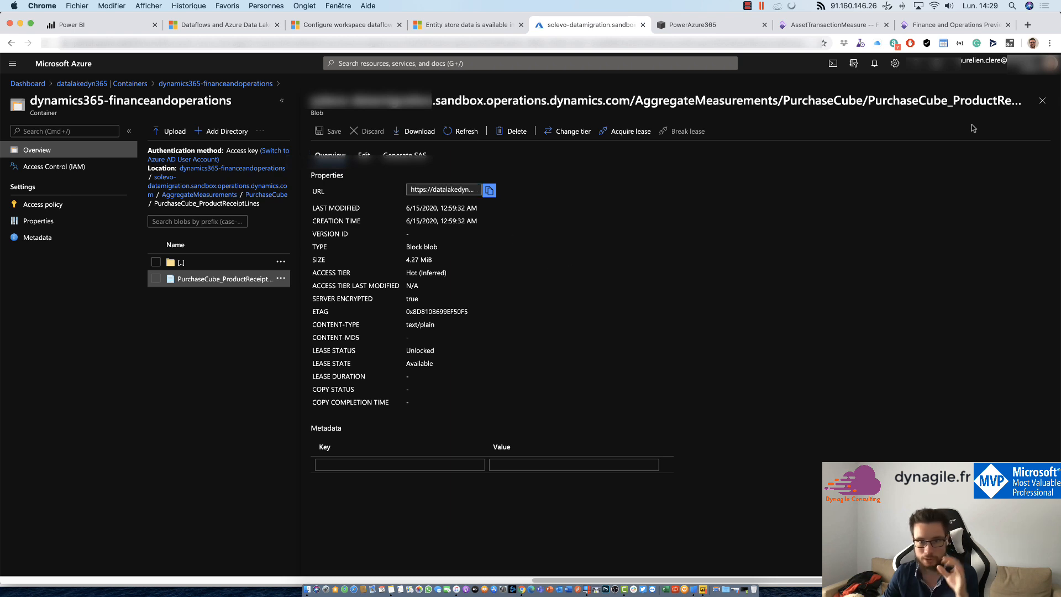
left_click(1041, 100)
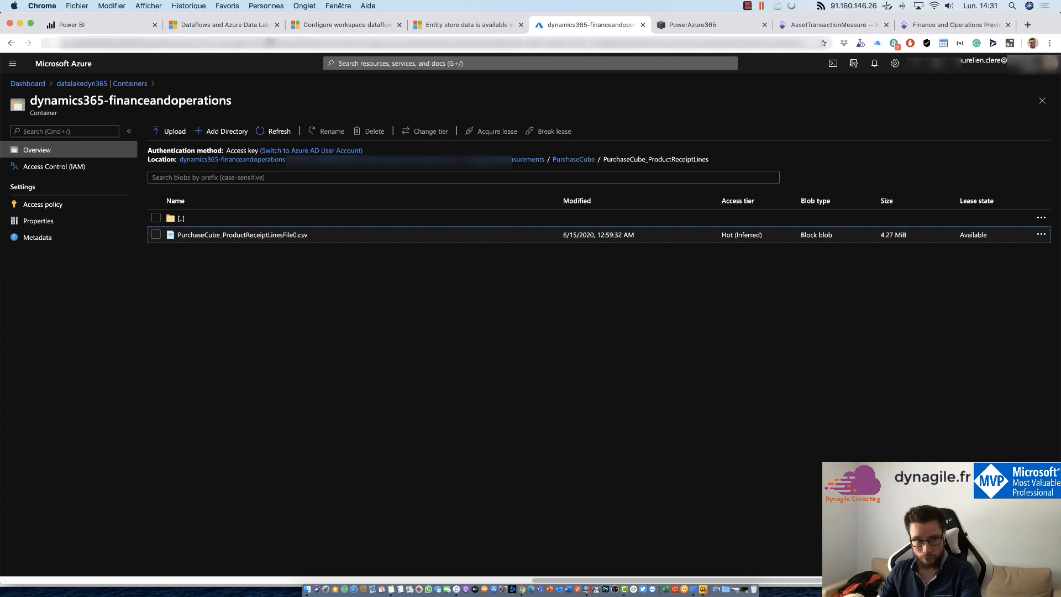
- Read the workspace dataflow settings article down to the Advanced area with the Dataflow storage (preview) option
left_click(311, 32)
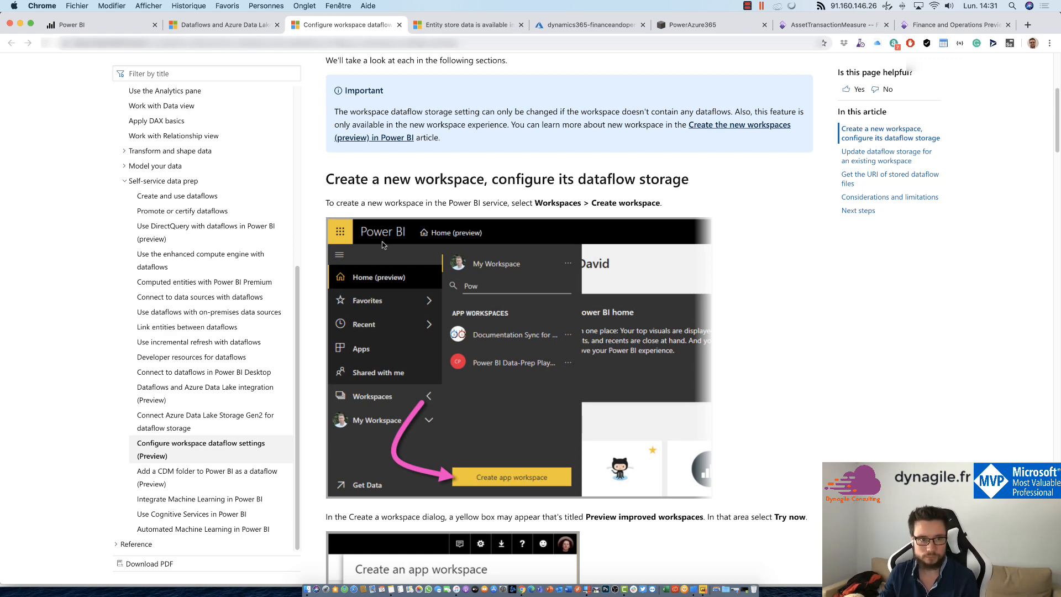
scroll(402, 268, "down", 4)
scroll(401, 267, "down", 13)
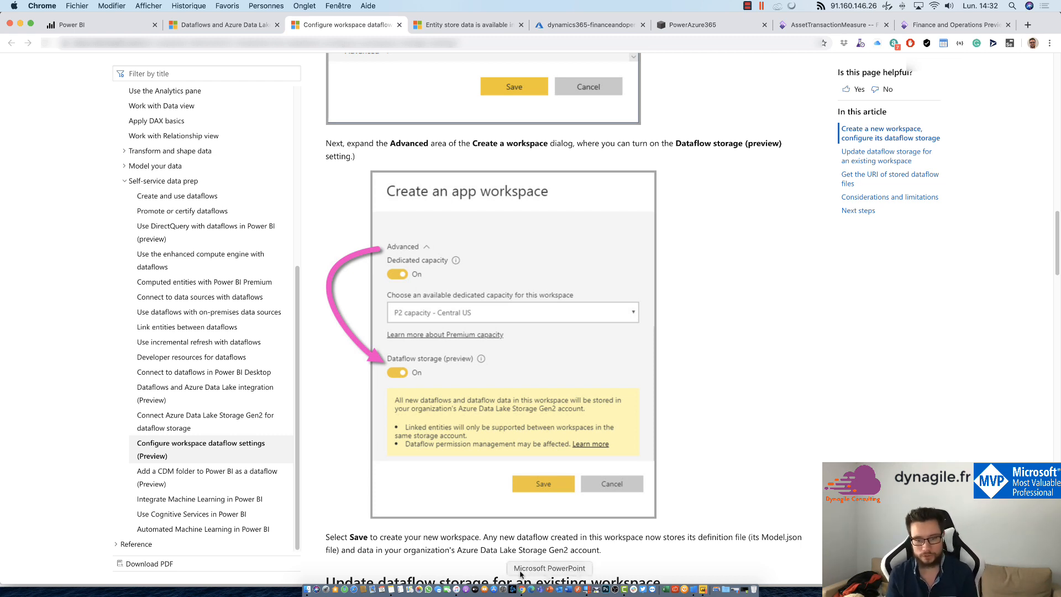
- Switch to Power BI Desktop and search the full list of data sources for "Azure DataLake" and "Datalake"
left_click(702, 590)
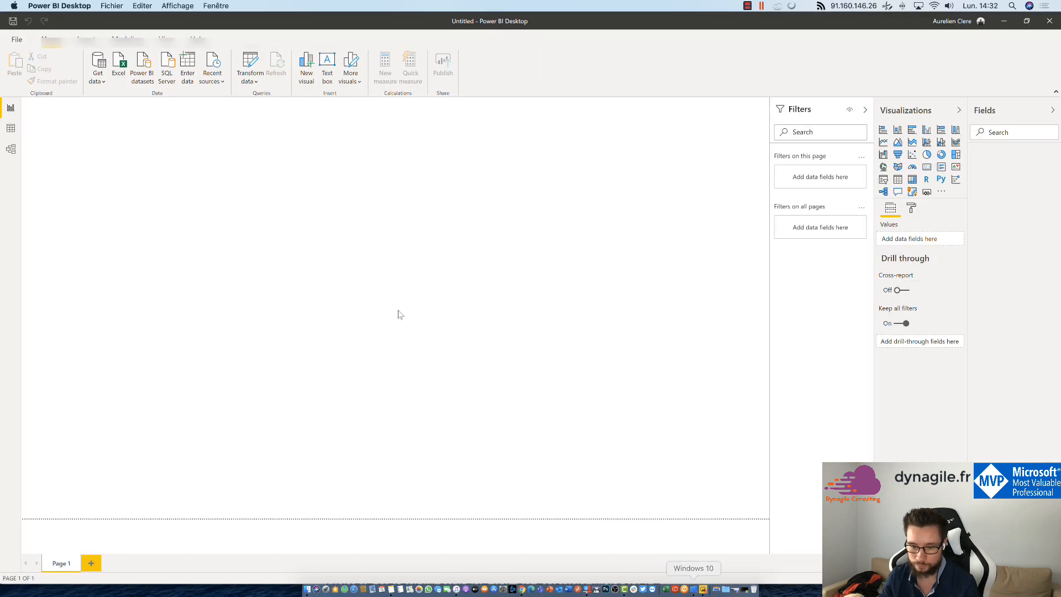
left_click(97, 74)
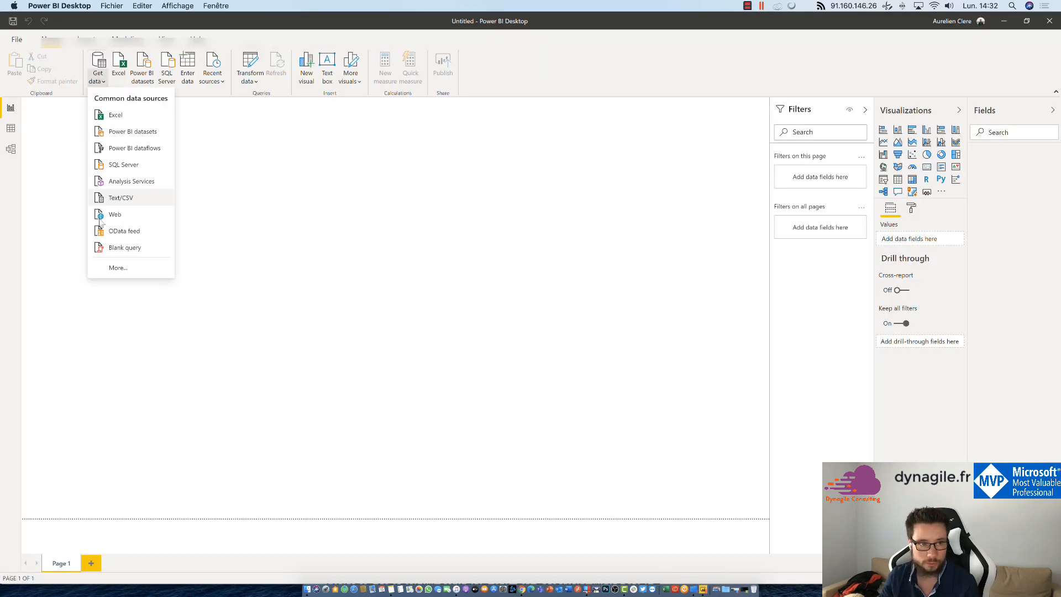
left_click(123, 268)
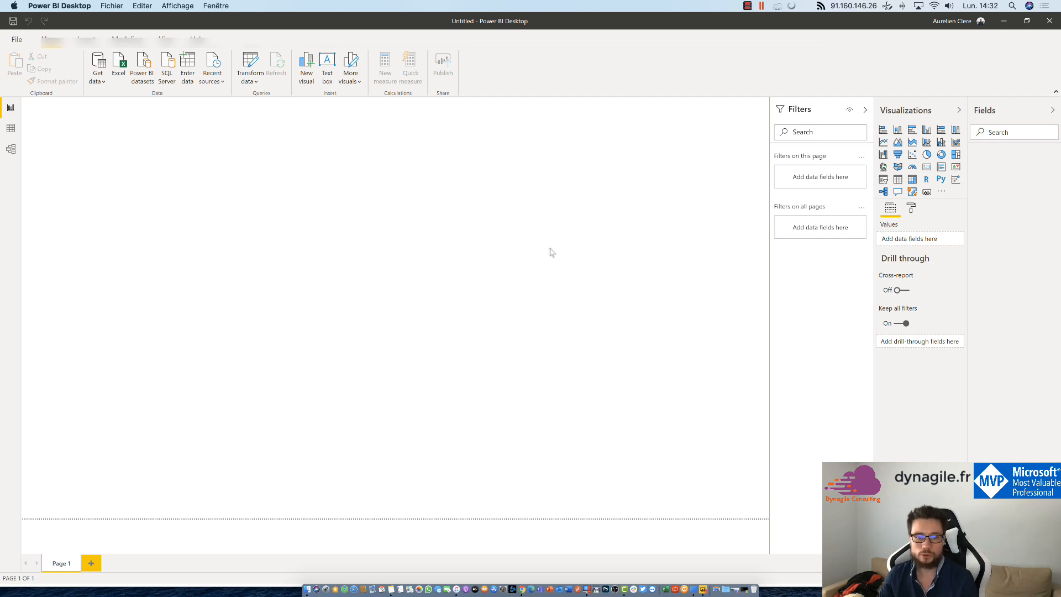
left_click(409, 169)
type("A")
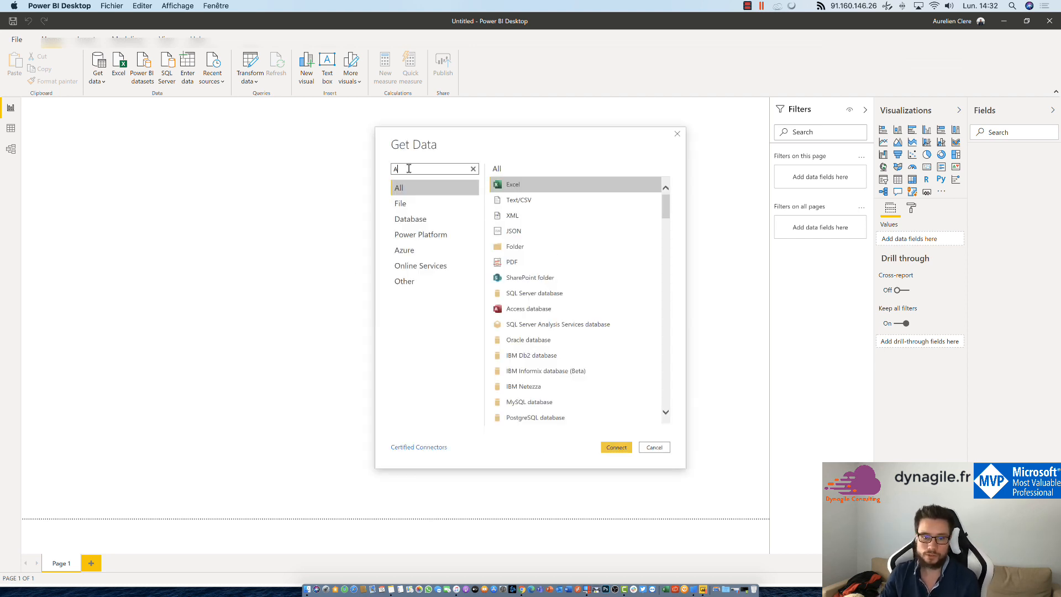
type("zure Dta")
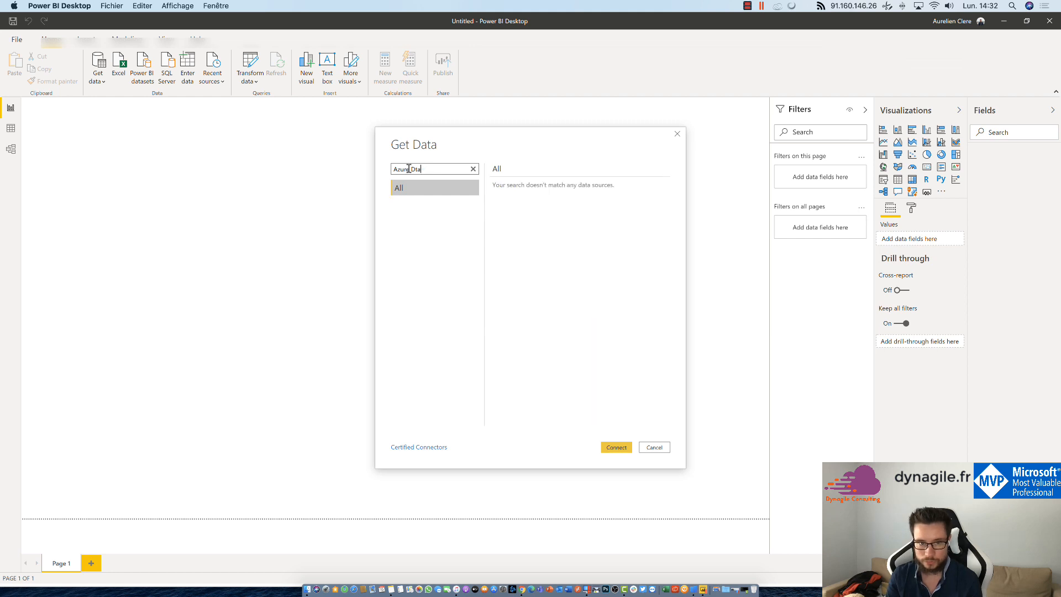
key("BackSpace")
key("BackSpace")
type("ataLake")
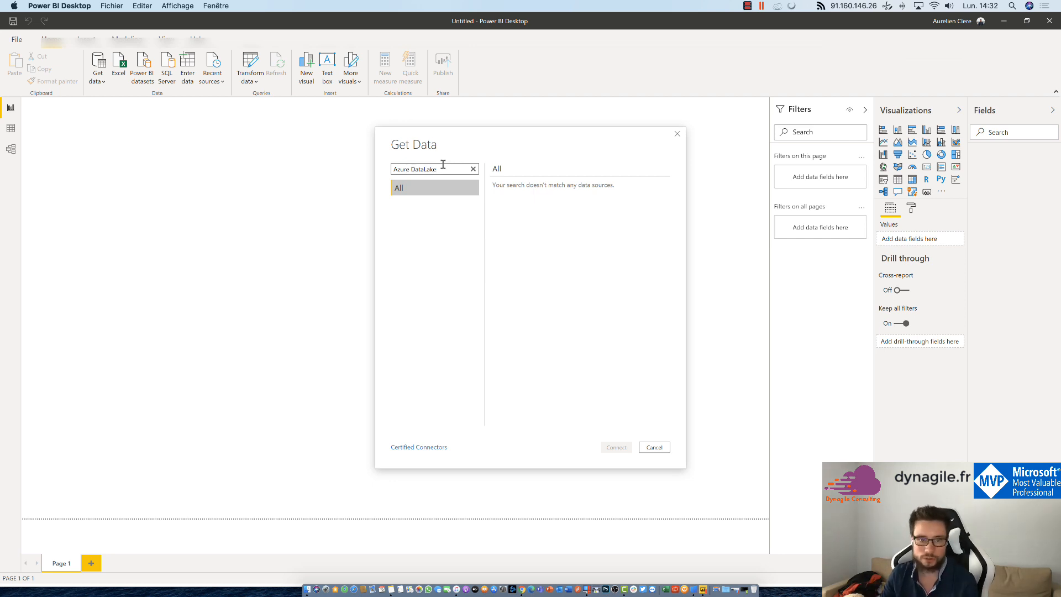
left_click_drag(441, 166, 339, 154)
type("Datalake")
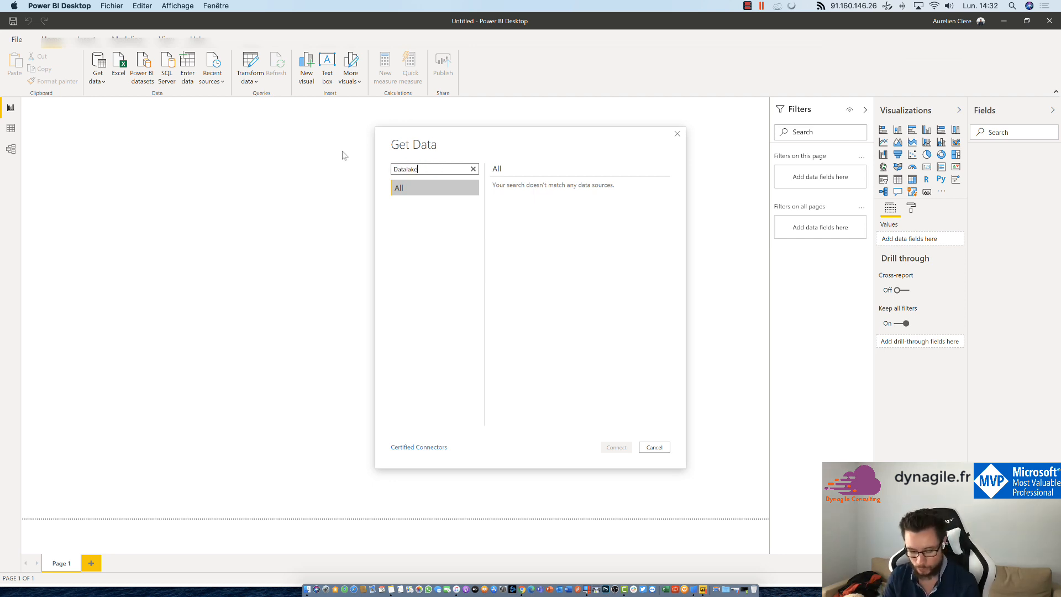
- Clear the data source search, highlight the Azure Data Lake Storage Gen2 connector, and close Get Data without connecting
left_click(471, 171)
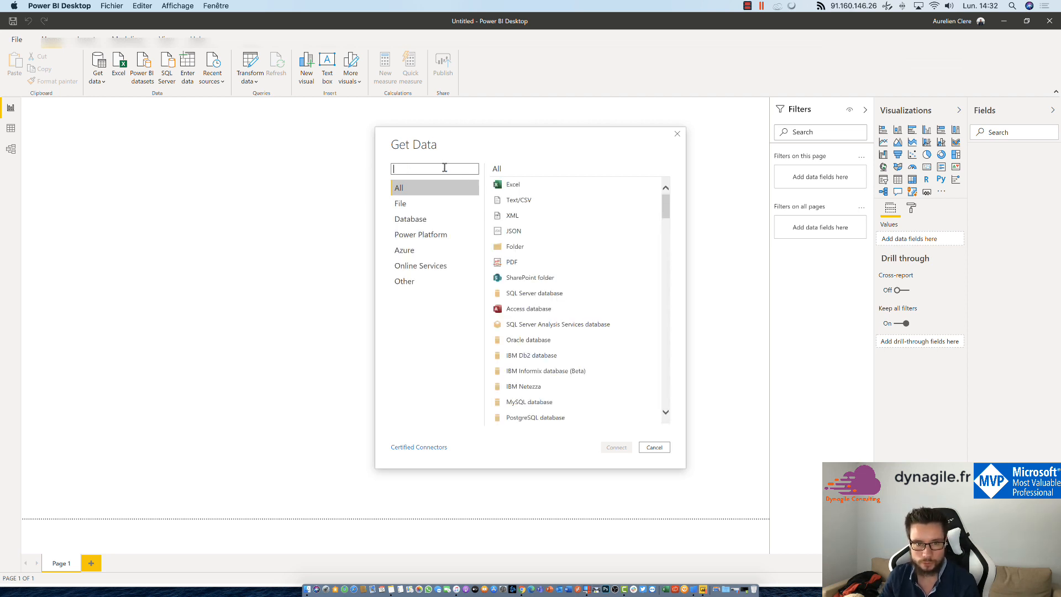
scroll(582, 313, "down", 15)
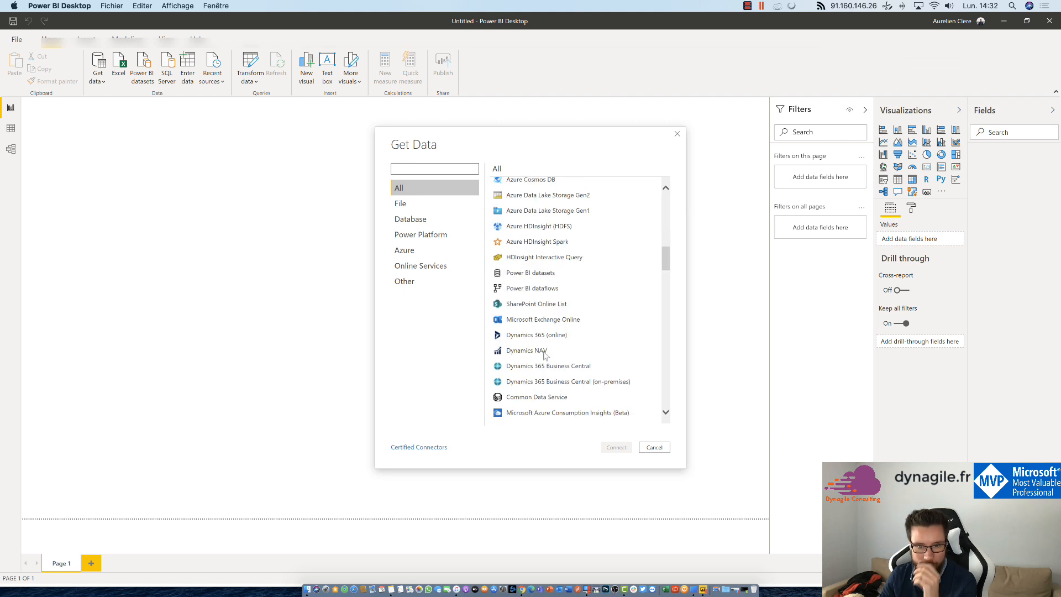
left_click(569, 195)
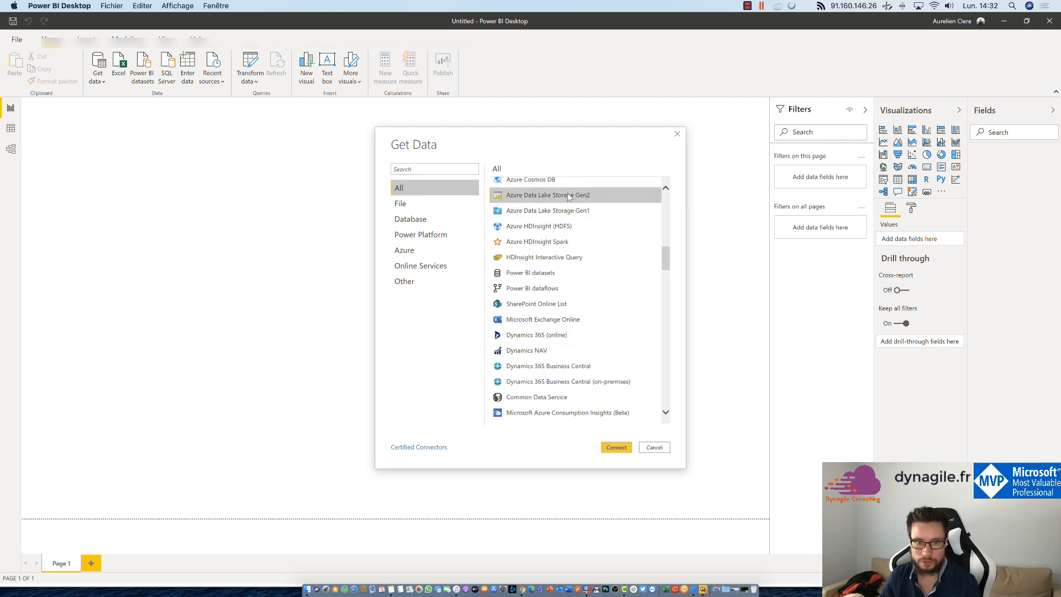
scroll(569, 197, "up", 2)
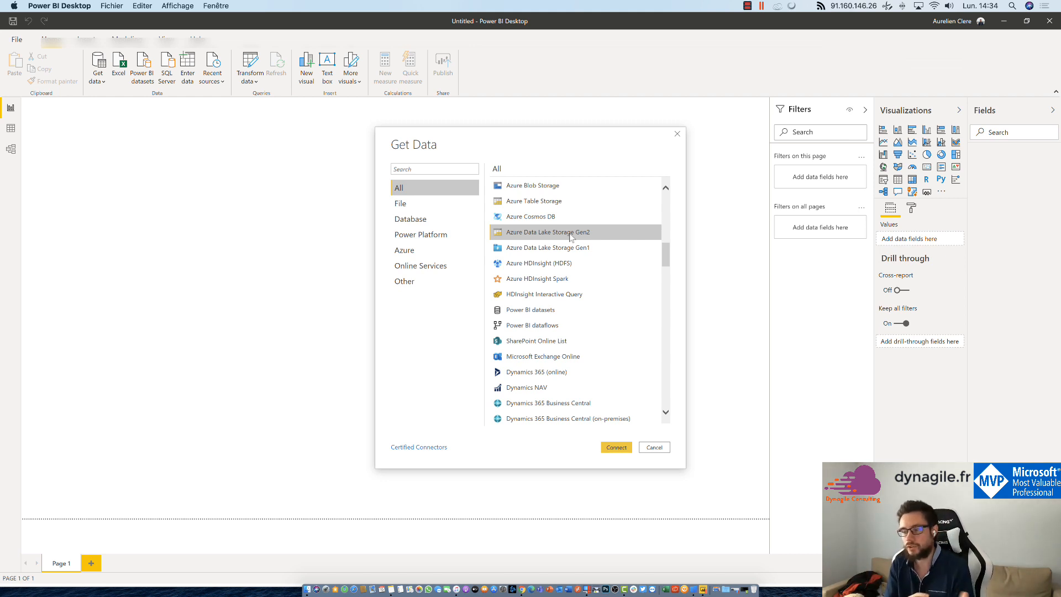
left_click(676, 133)
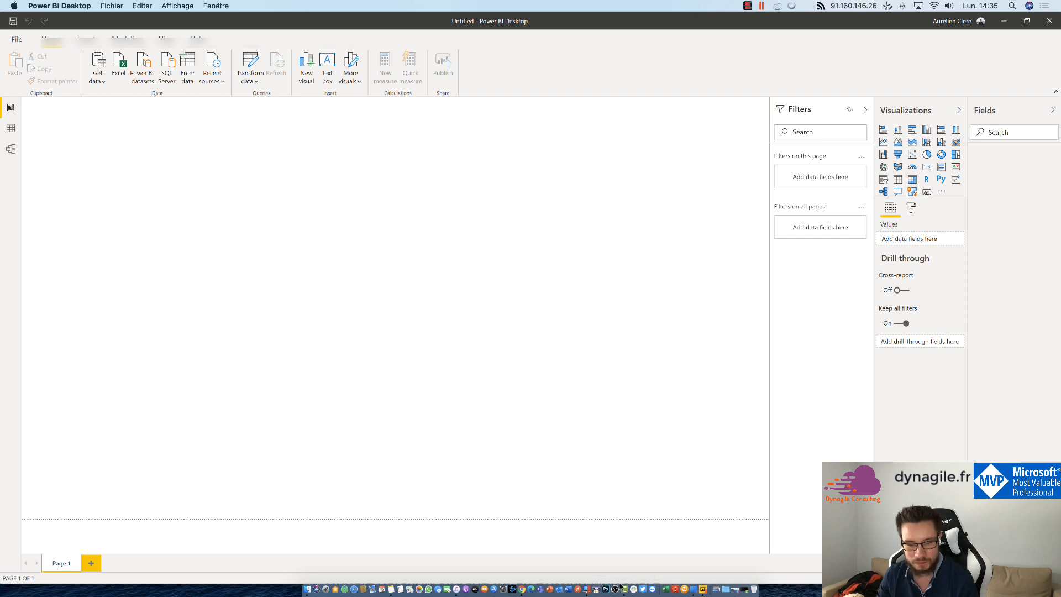
- Return to the Power BI service in Chrome and review the admin portal's dataflow storage settings and the settings options
left_click(521, 589)
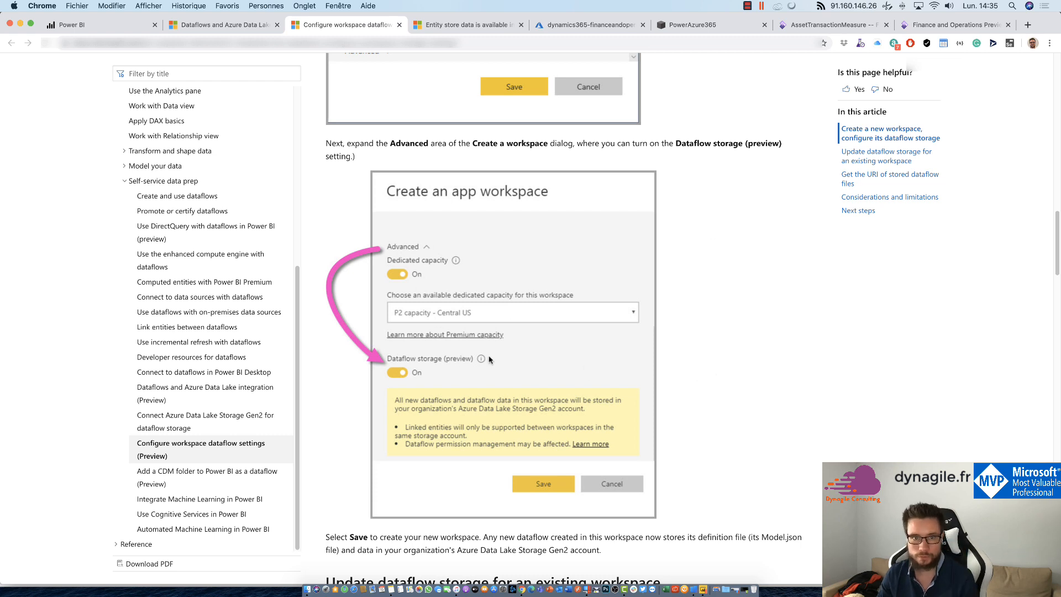
left_click(235, 72)
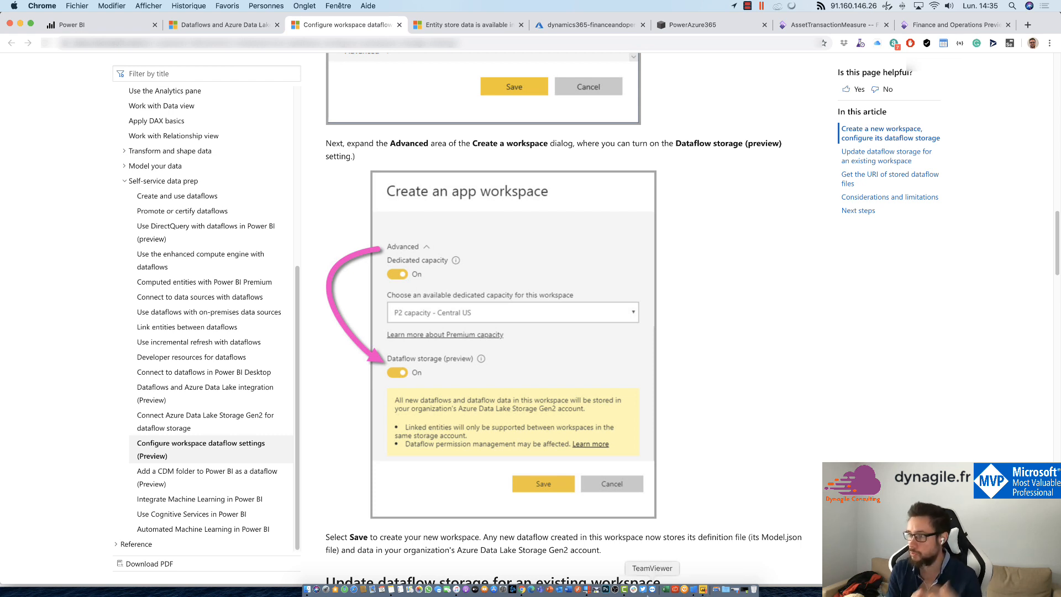
left_click(77, 26)
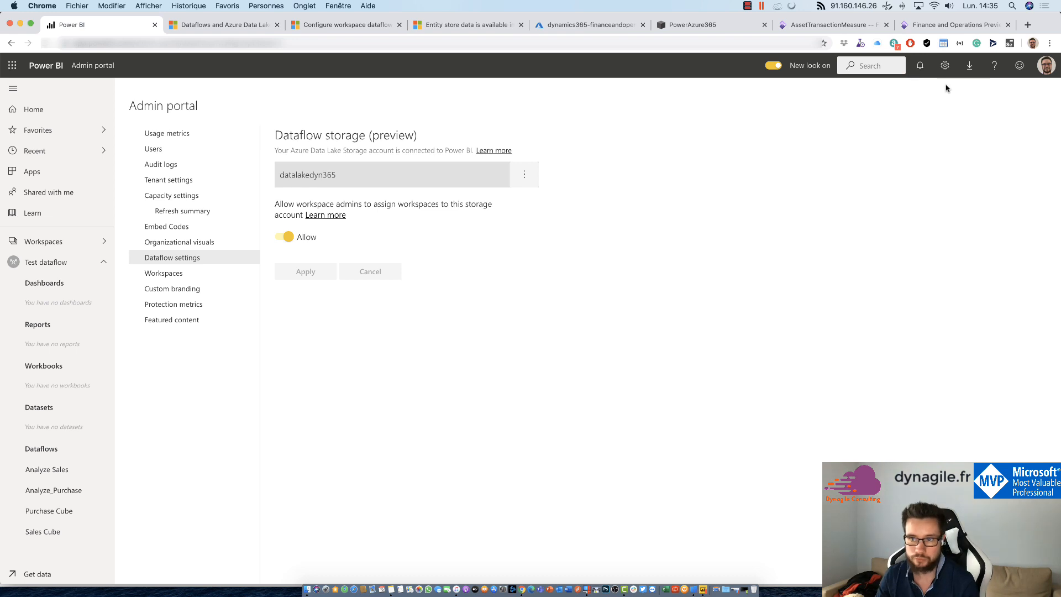
left_click(945, 66)
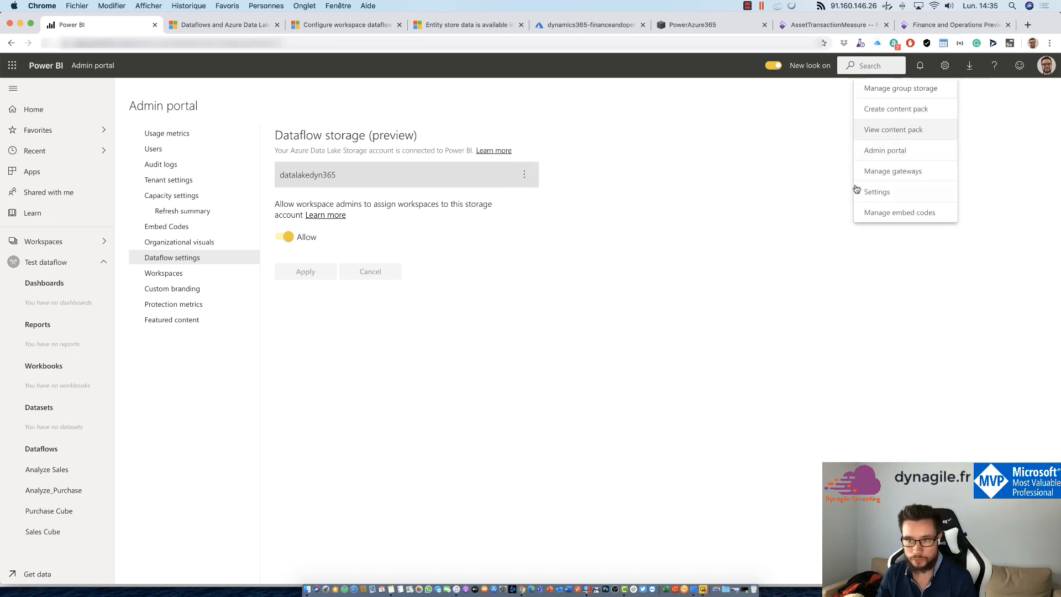
key("Escape")
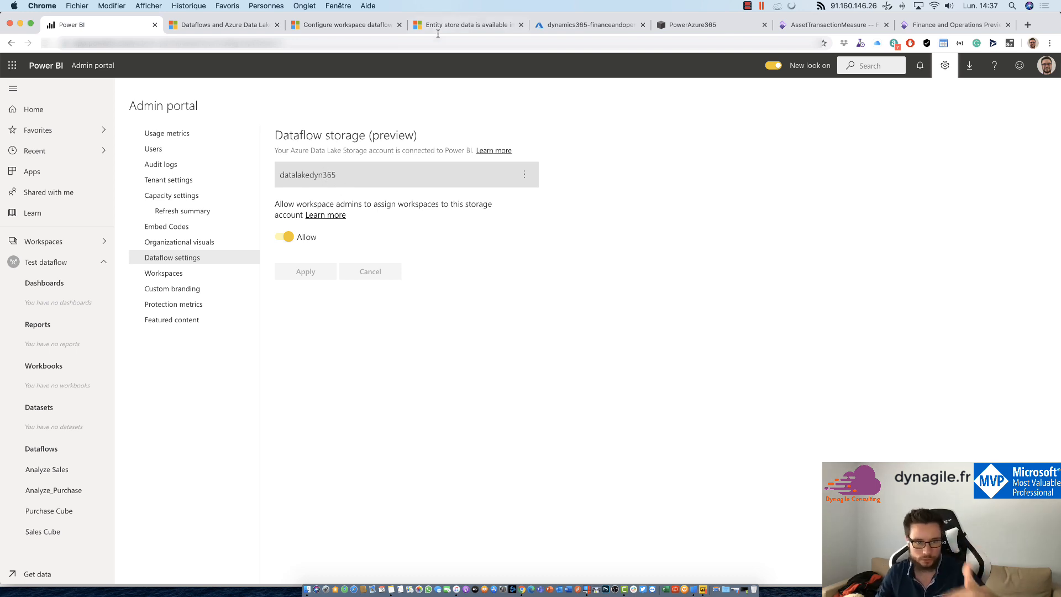
- Read the Dataflows and Azure Data Lake integration article, examining the CDM folder diagram, Model.json, data files and related links
left_click(349, 27)
left_click(221, 25)
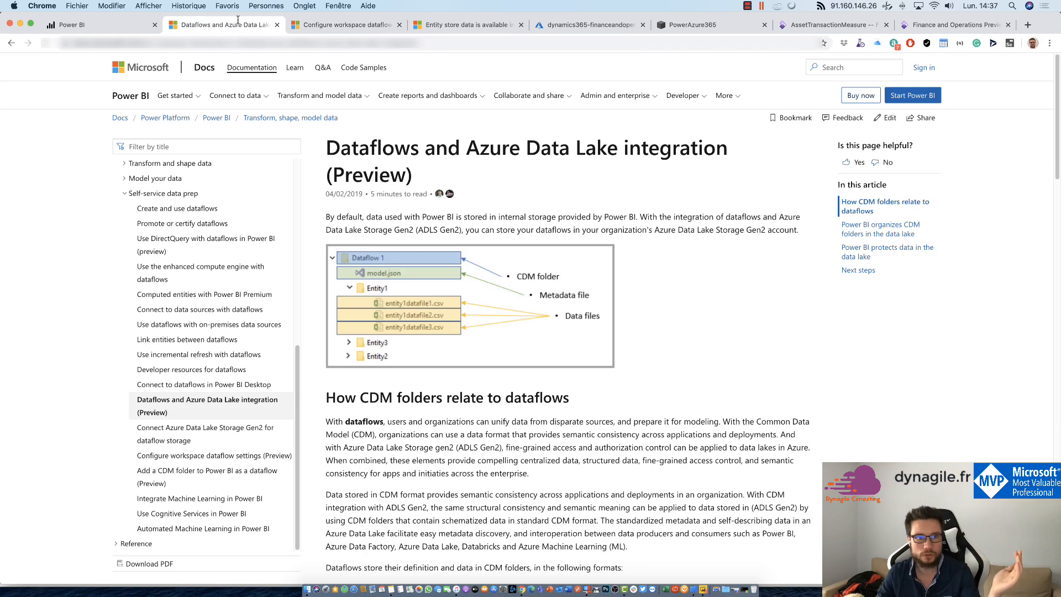
scroll(518, 272, "down", 20)
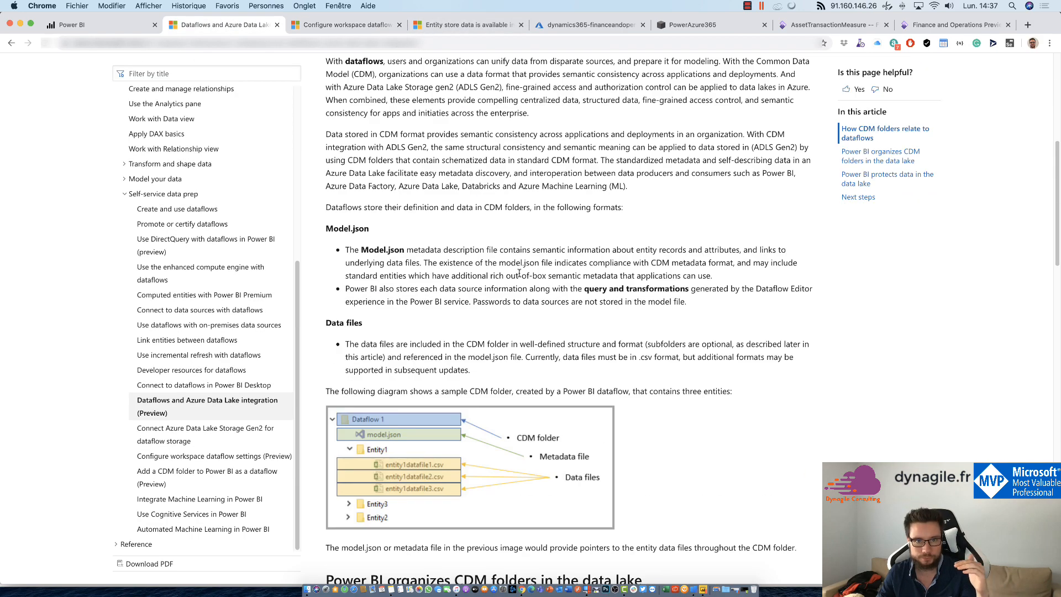
scroll(518, 272, "down", 10)
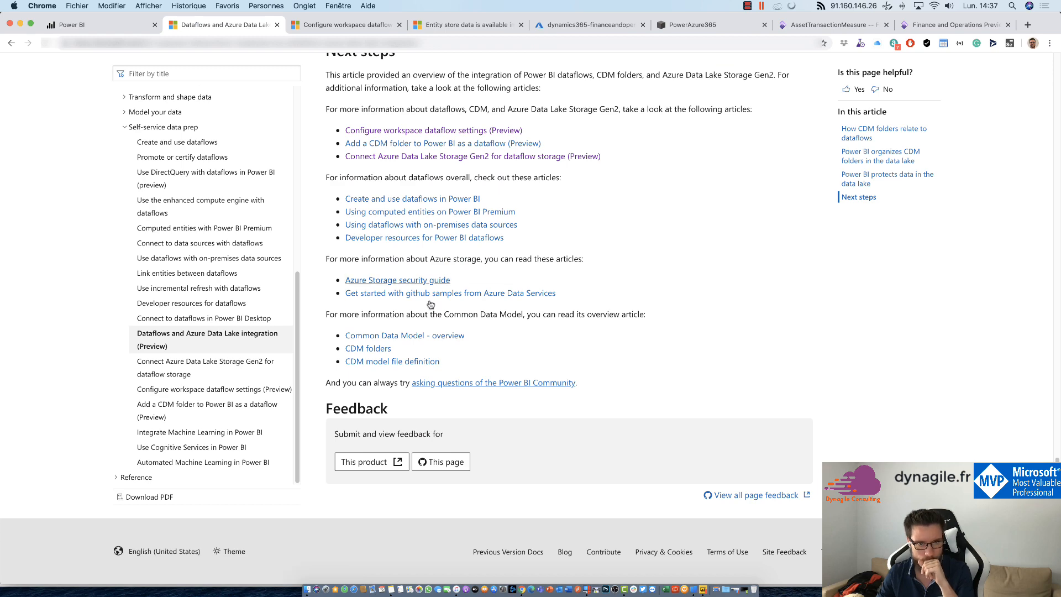
scroll(428, 304, "up", 3)
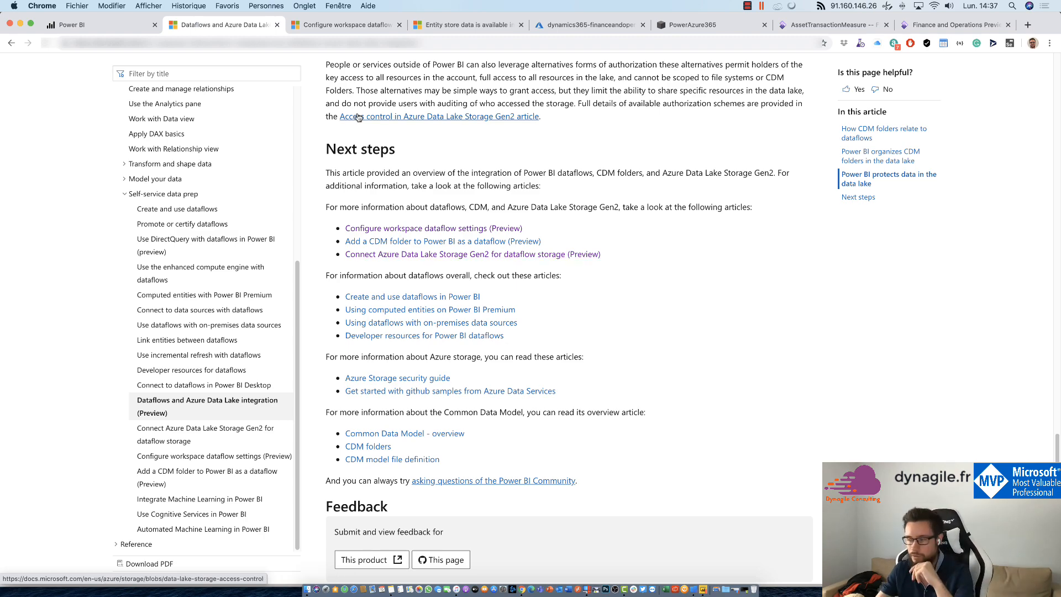
scroll(431, 251, "up", 15)
scroll(455, 247, "up", 4)
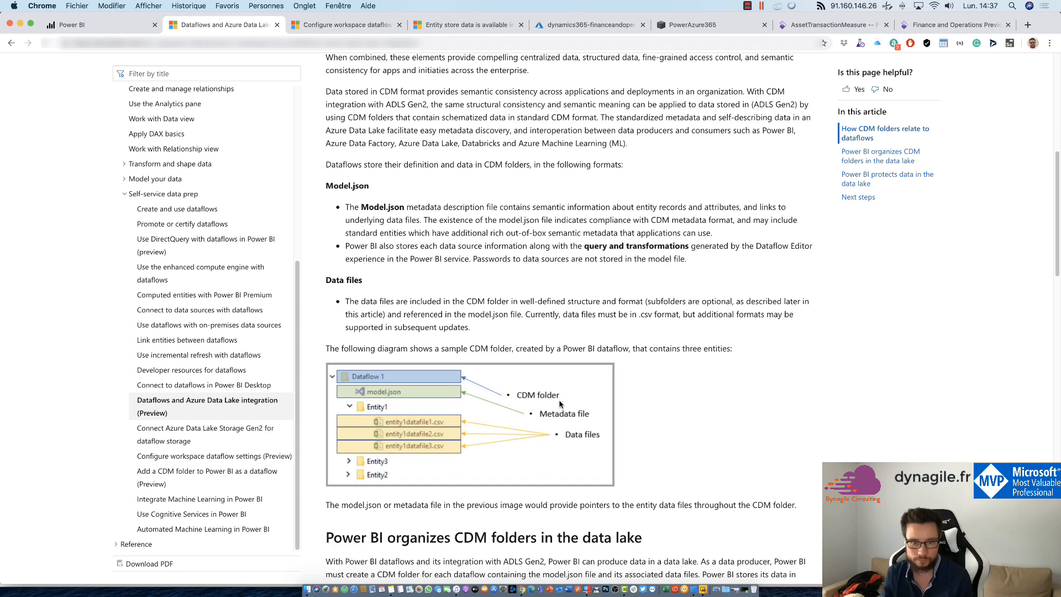
scroll(559, 404, "up", 10)
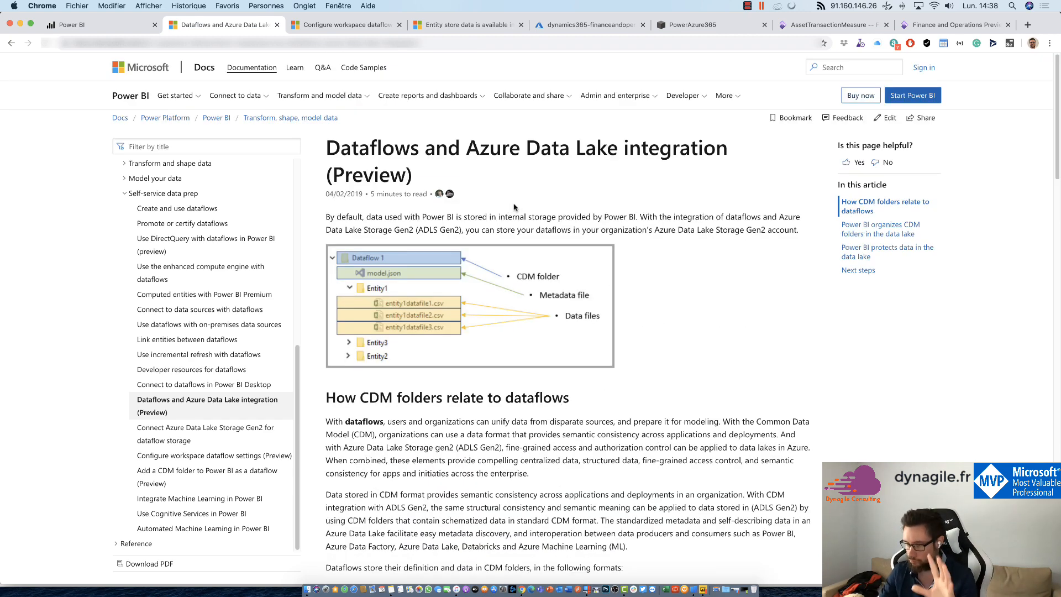
scroll(517, 205, "down", 4)
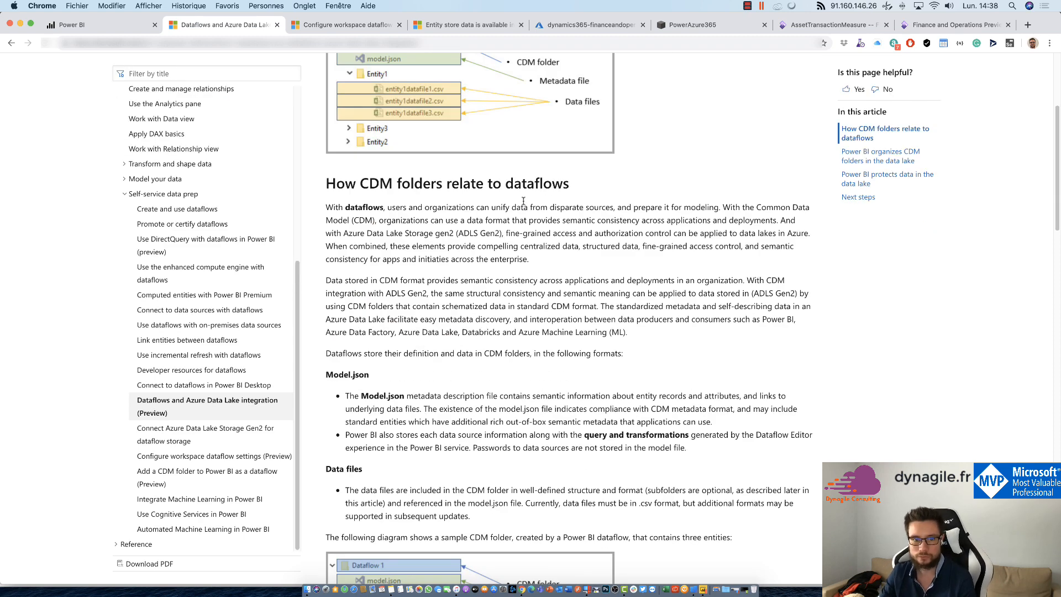
scroll(531, 203, "down", 7)
- Start creating a new workspace in the Power BI service and expand its Advanced settings to reach Dataflow storage (preview)
left_click(326, 25)
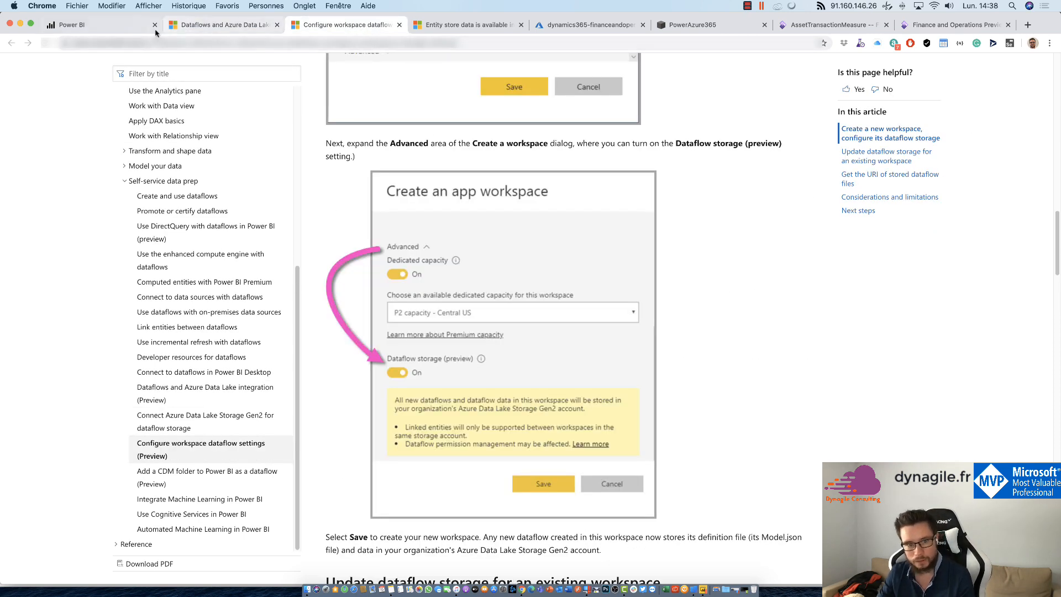
left_click(72, 24)
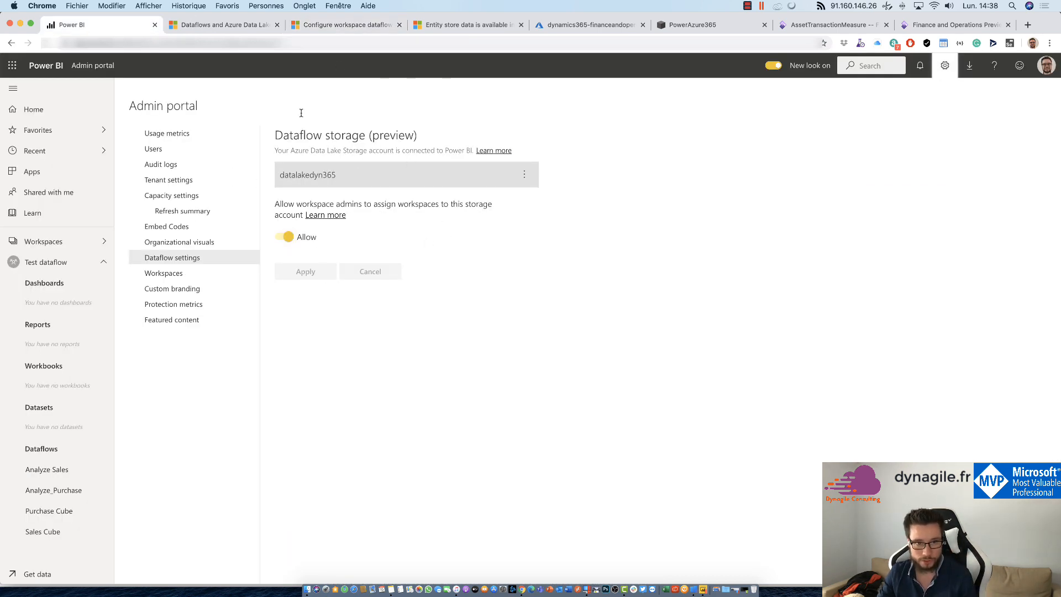
left_click(60, 243)
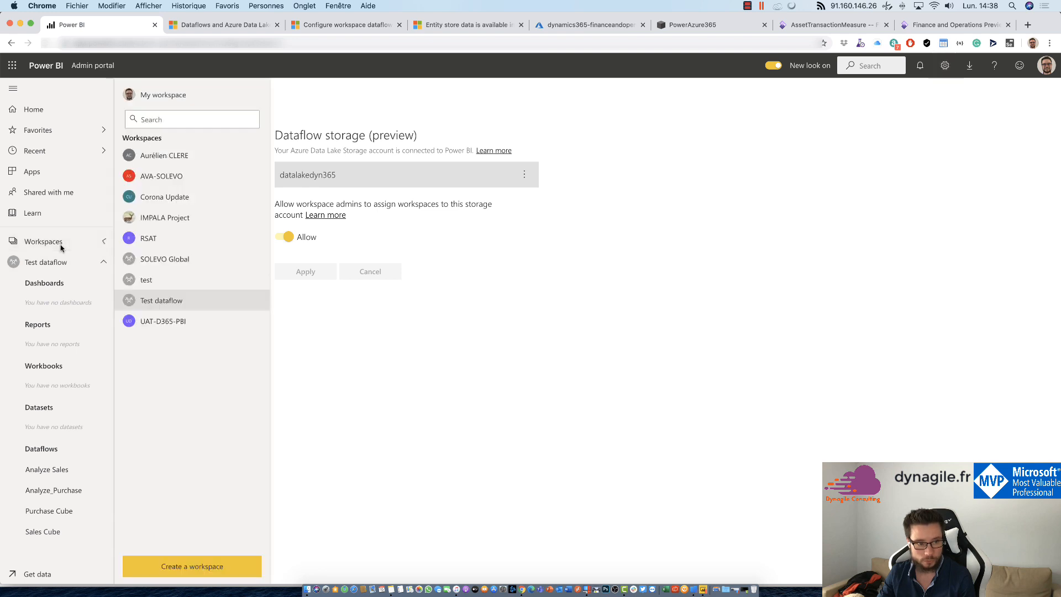
left_click(191, 564)
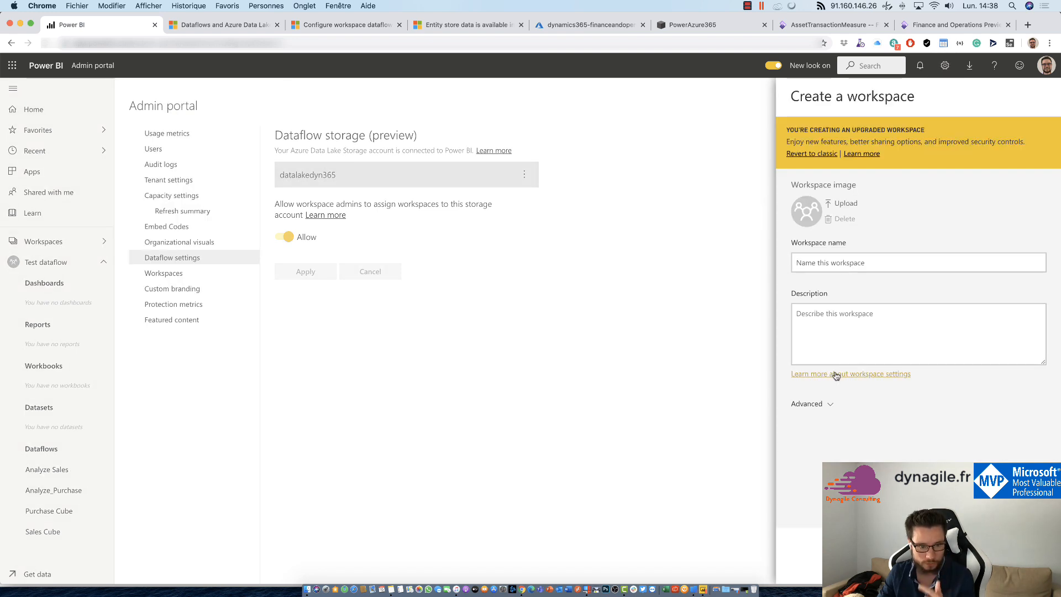
left_click(800, 408)
scroll(850, 446, "down", 3)
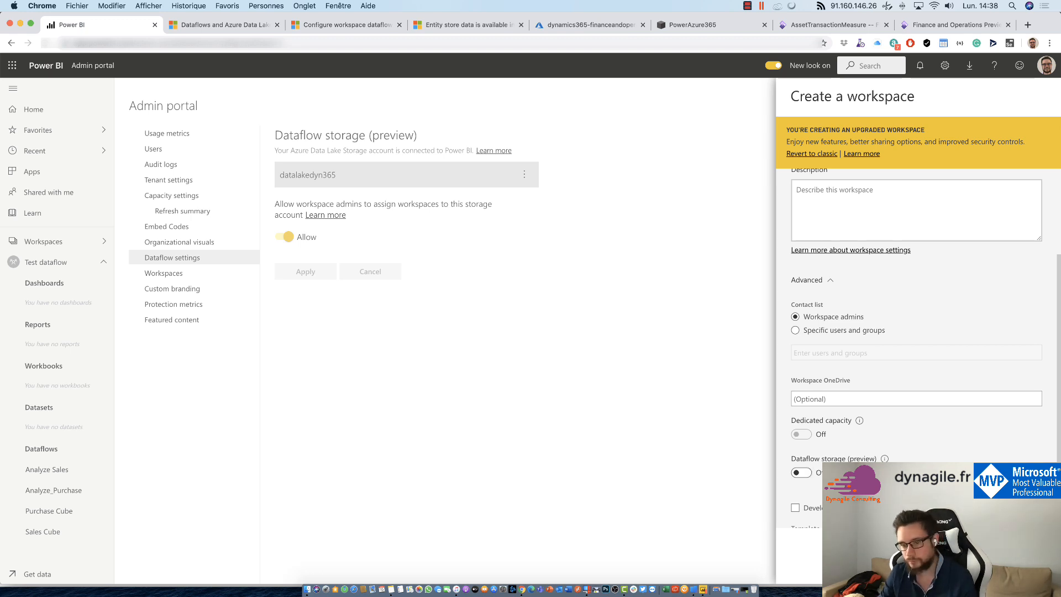
- Cancel the new workspace, open the Test dataflow workspace and start creating a new dataflow in it
key("Escape")
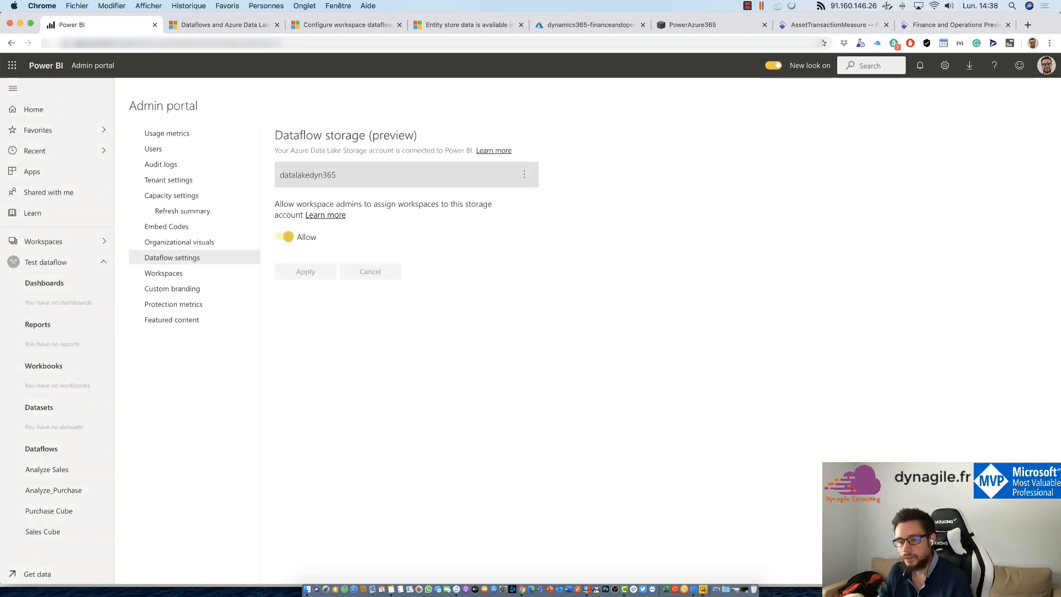
left_click(72, 263)
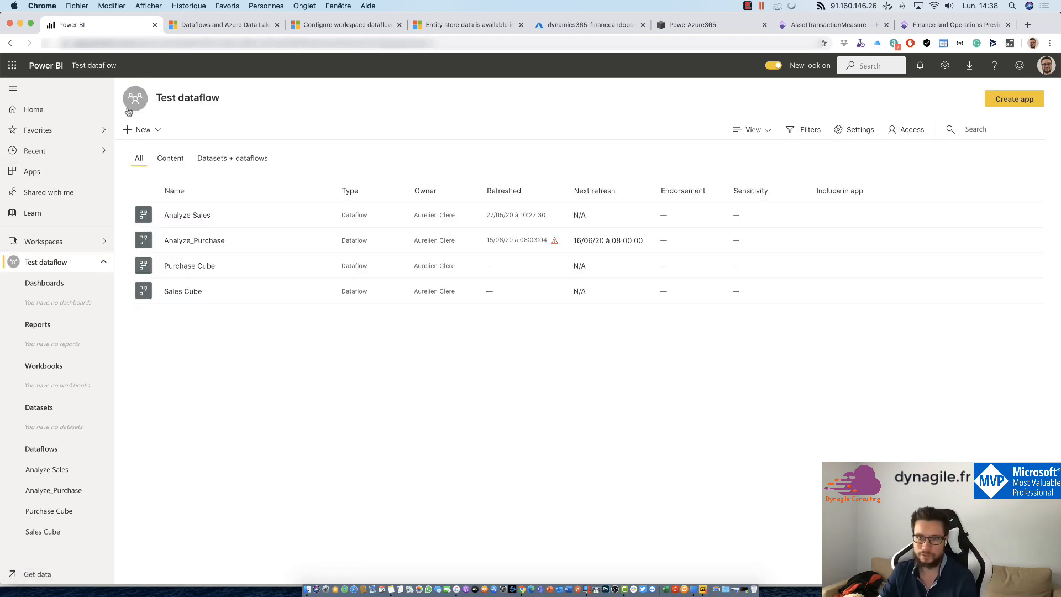
left_click(153, 138)
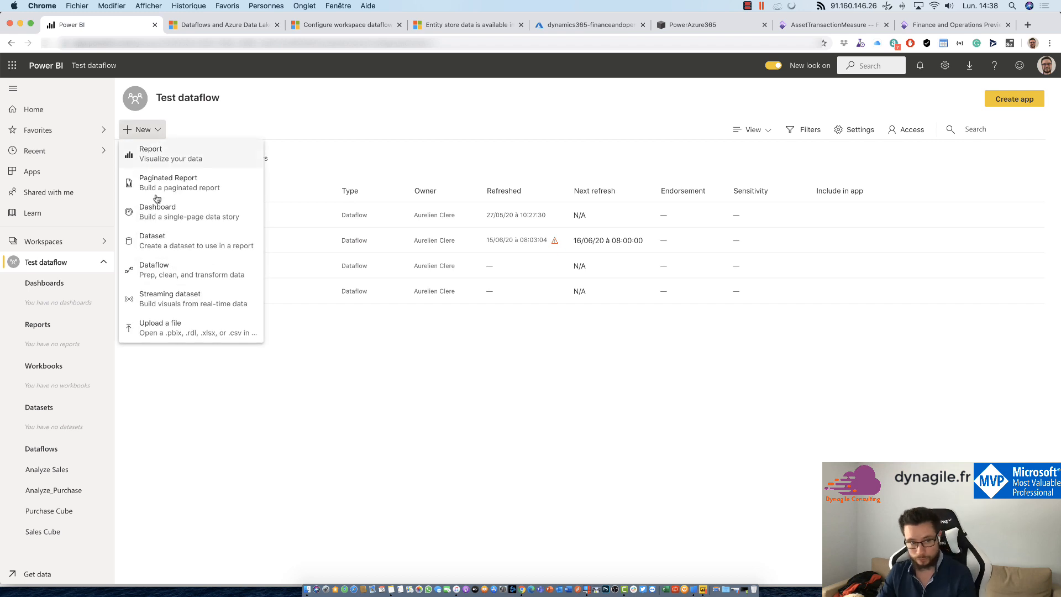
left_click(211, 272)
left_click(142, 130)
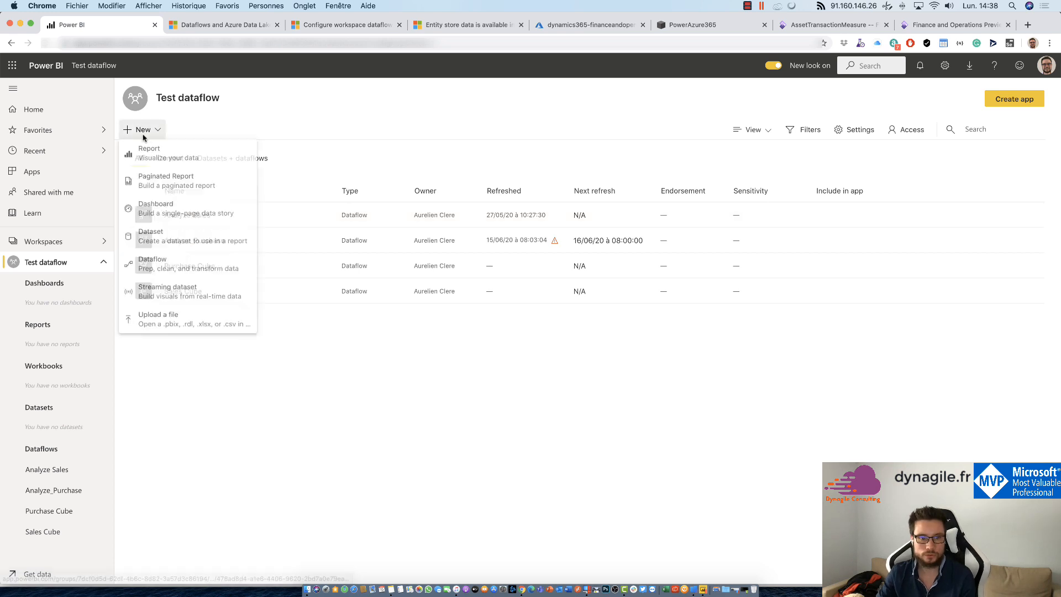
left_click(157, 275)
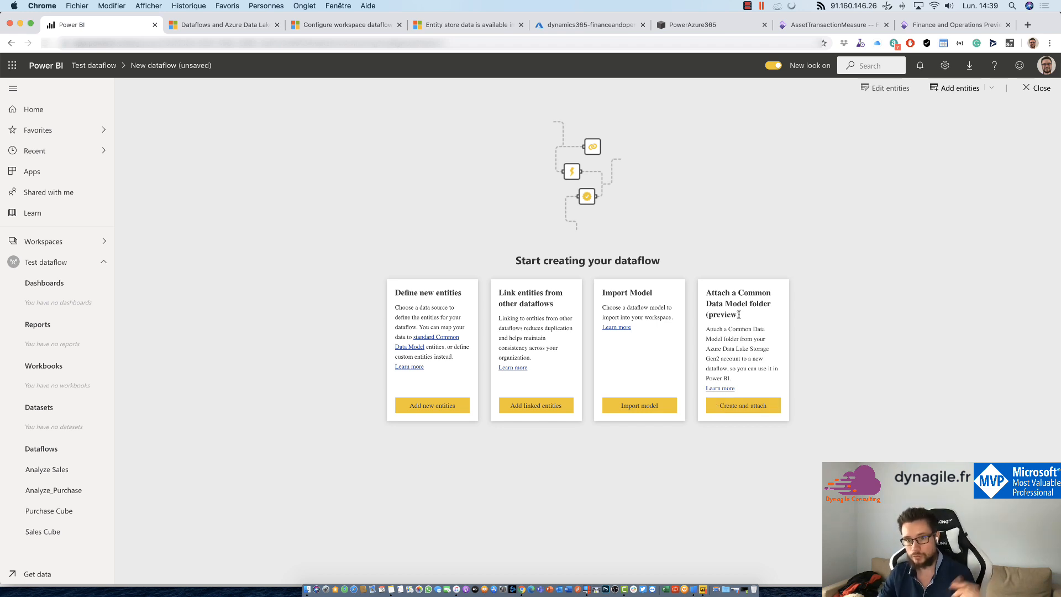
- Review the option to attach a Common Data Model folder, inspect its name and folder path fields, and cancel without attaching
left_click_drag(710, 291, 739, 306)
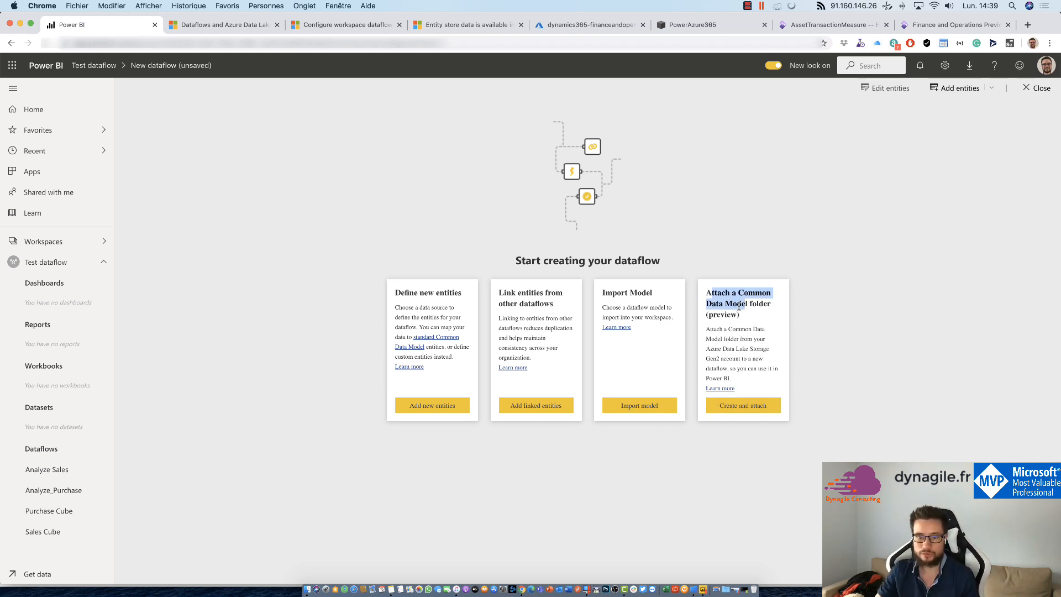
left_click(739, 305)
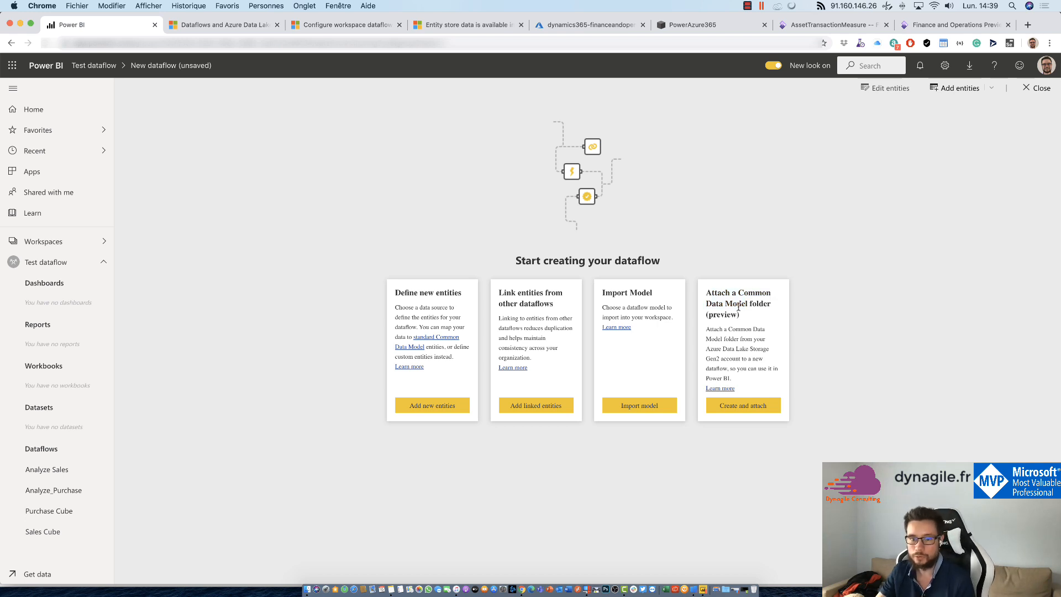
left_click_drag(714, 328, 734, 362)
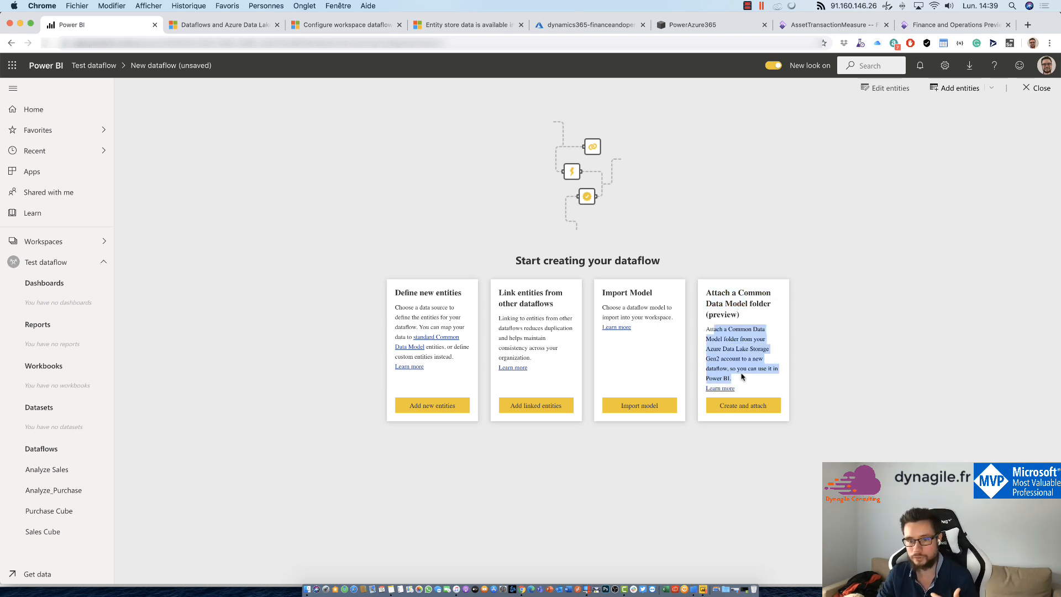
left_click(740, 410)
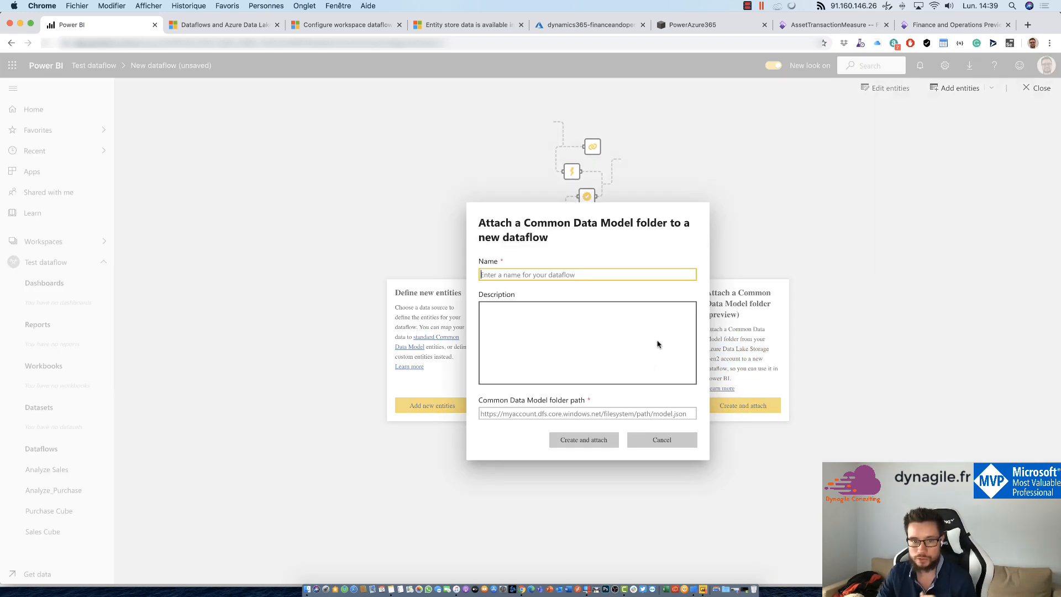
left_click(551, 415)
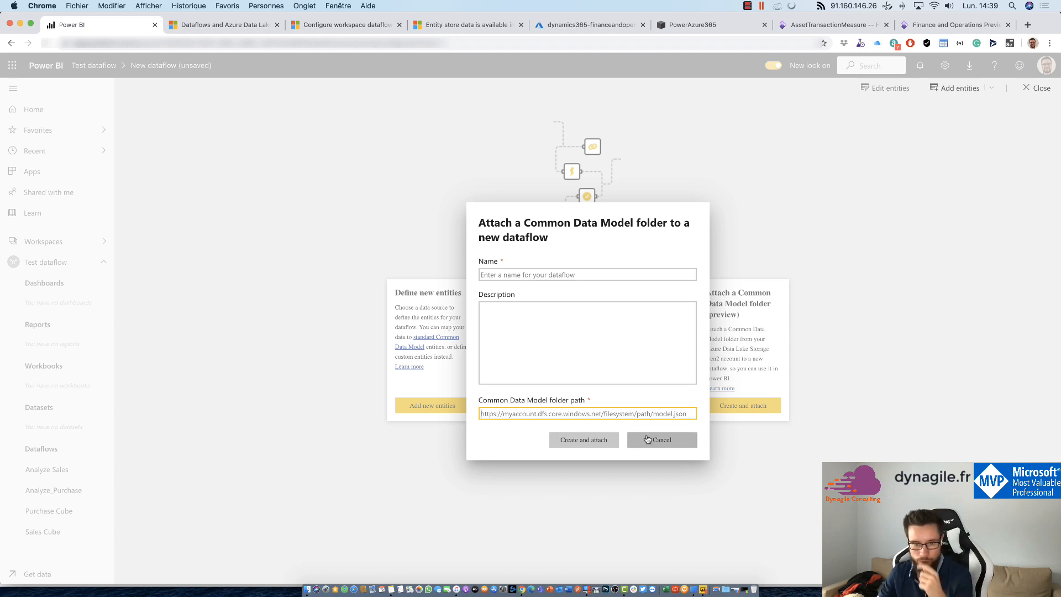
left_click(682, 440)
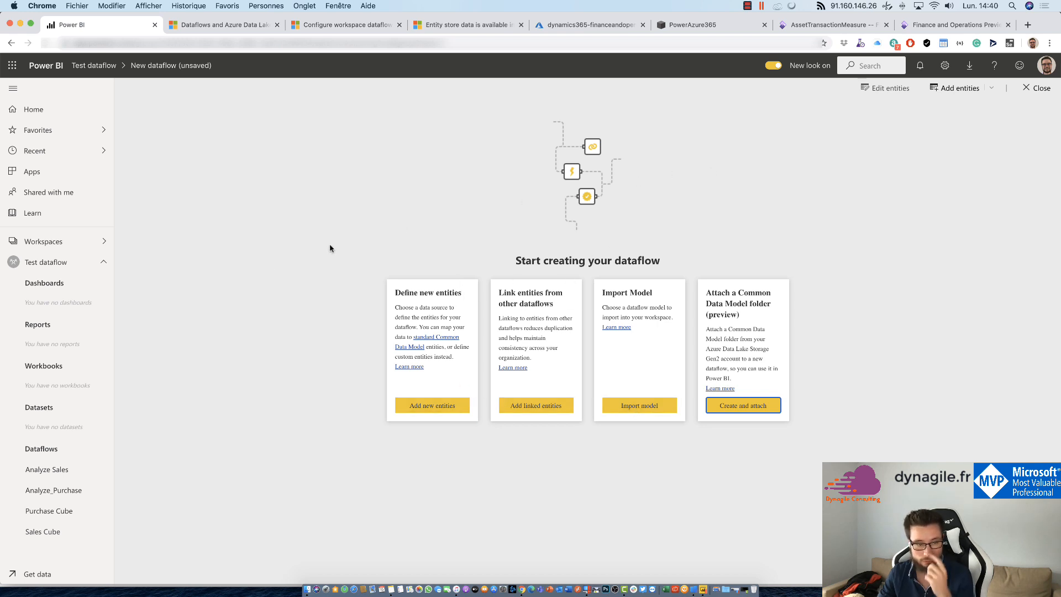
- Return to the Test dataflow workspace, open the Analyze_Purchase dataflow and look into its entity's details
left_click(74, 259)
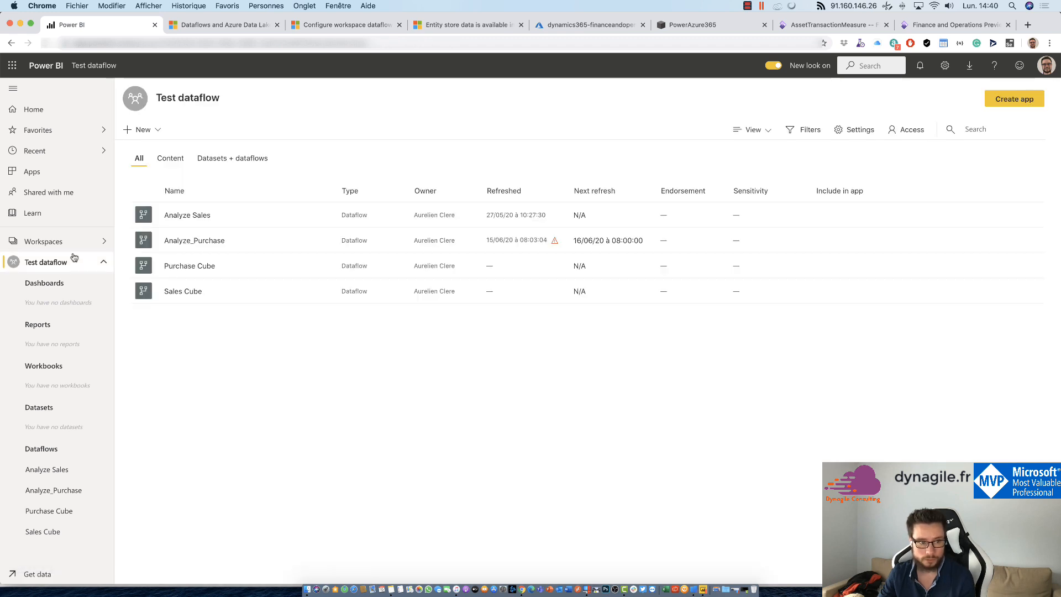
left_click(193, 241)
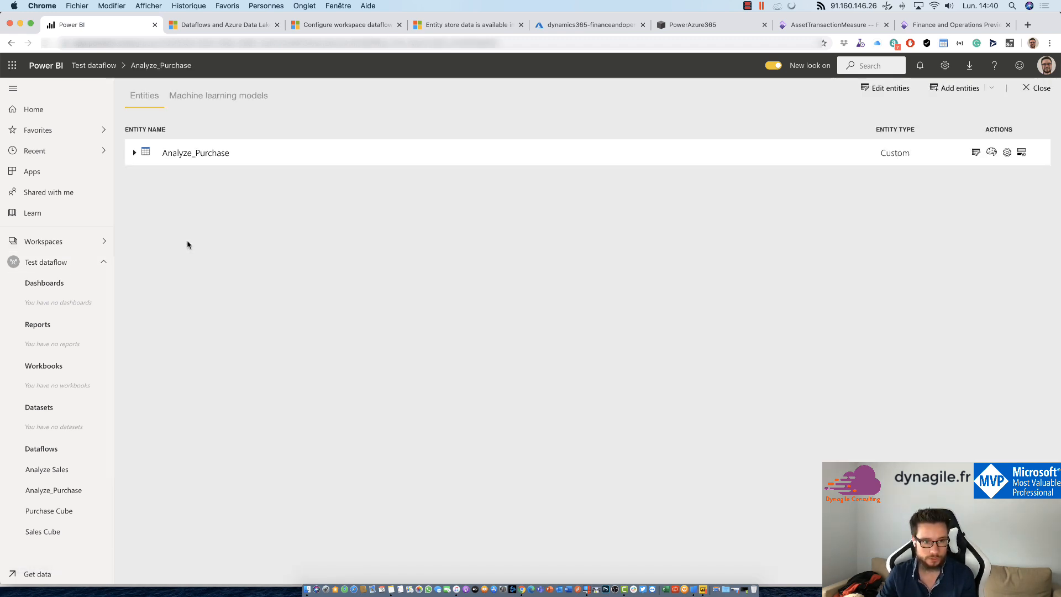
left_click(134, 153)
left_click(140, 154)
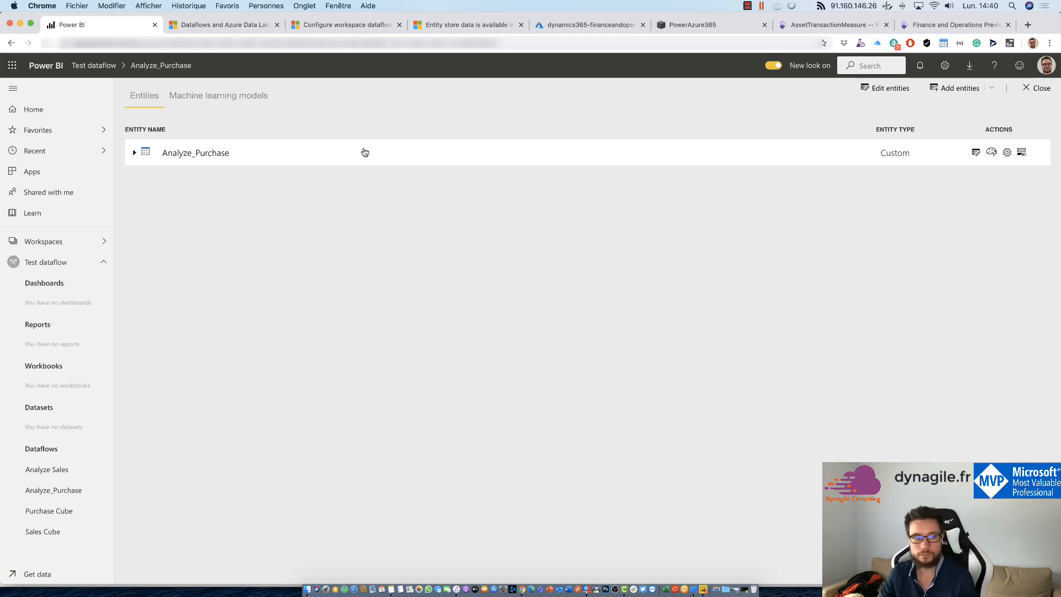
- Examine the Analyze_Purchase queries and transformation options in the Power Query editor, and close it discarding changes
left_click(889, 87)
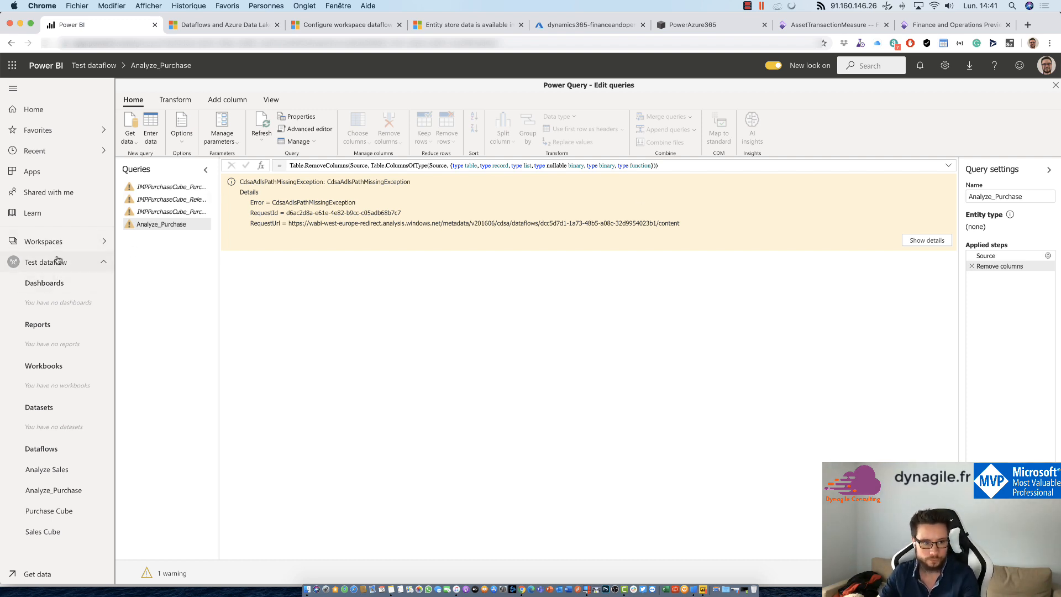
left_click(170, 102)
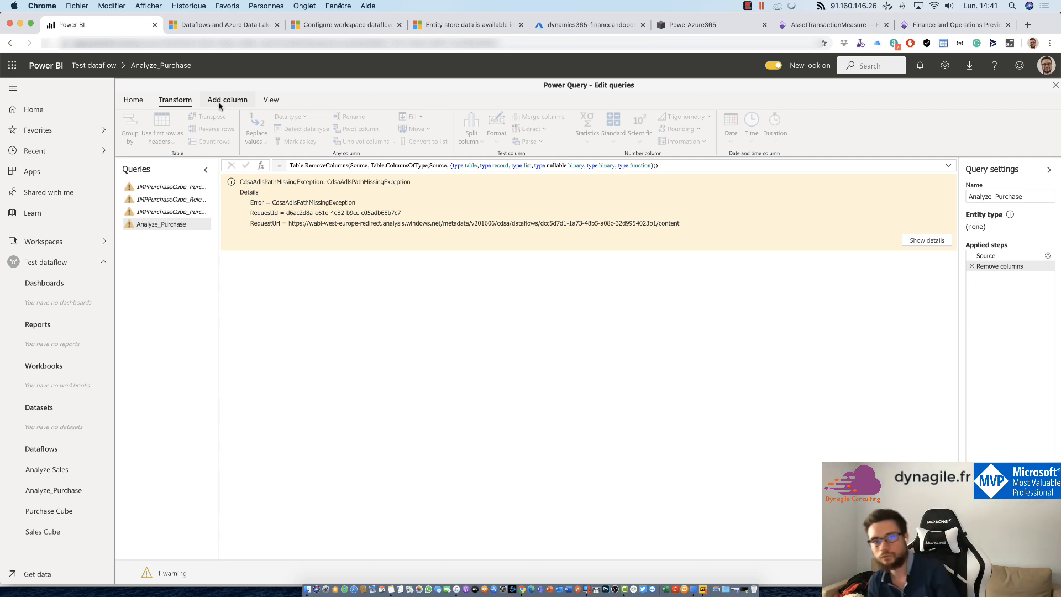
left_click(134, 101)
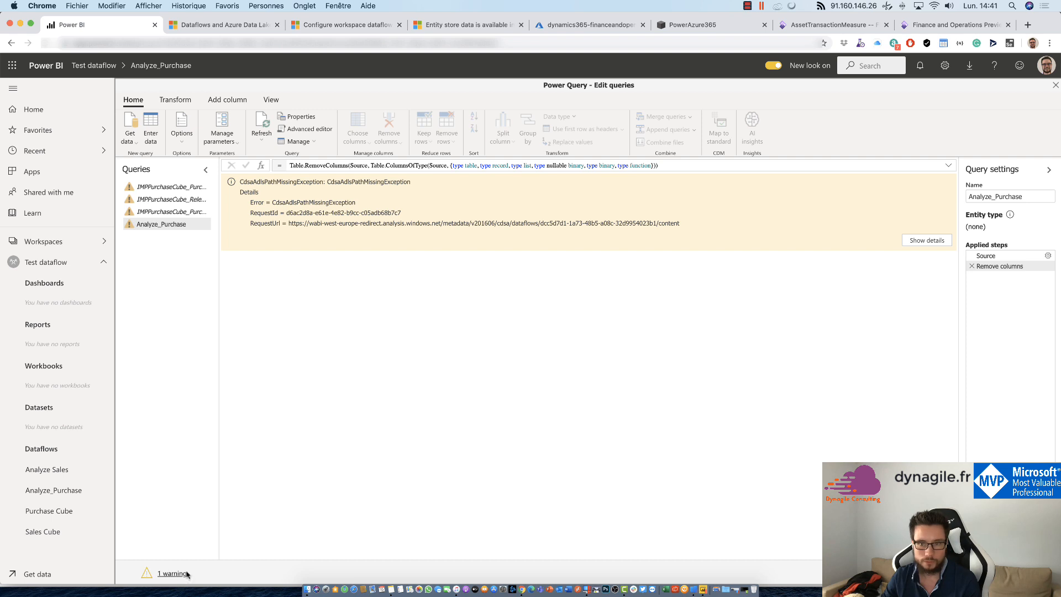
left_click(56, 243)
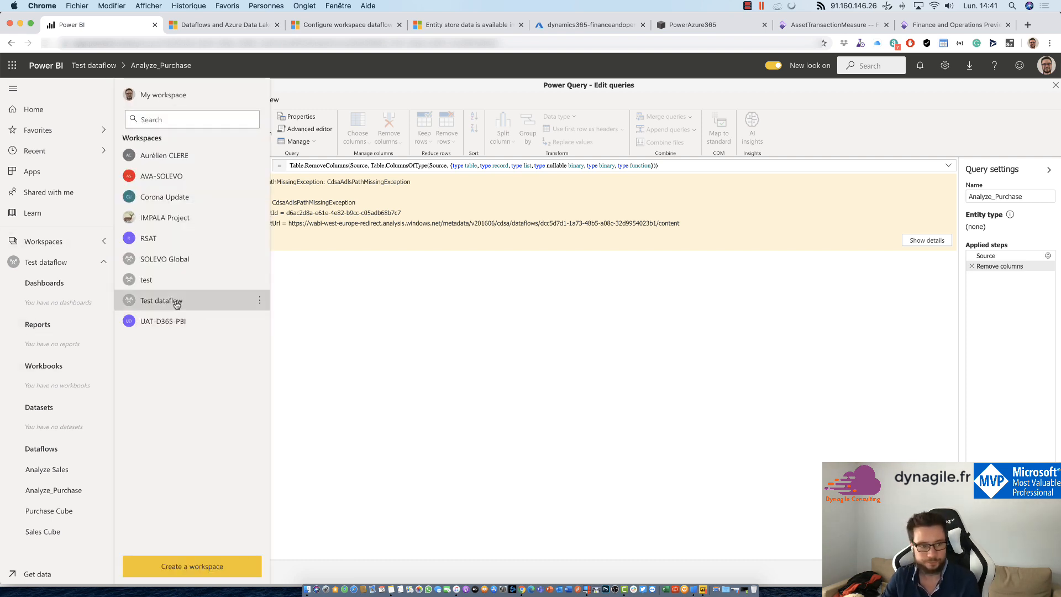
left_click(183, 304)
left_click(561, 347)
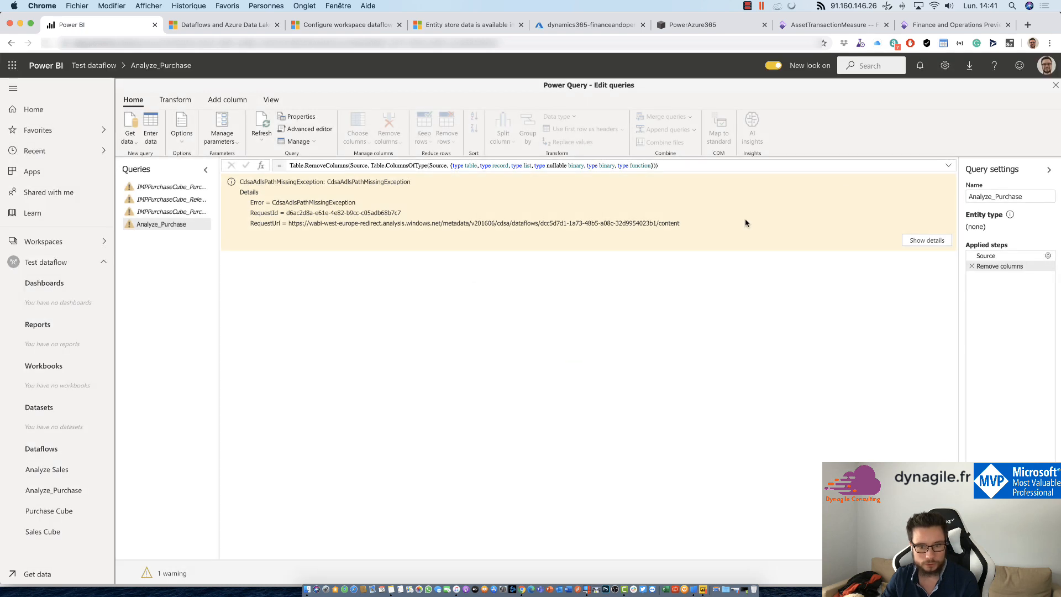
left_click(1054, 85)
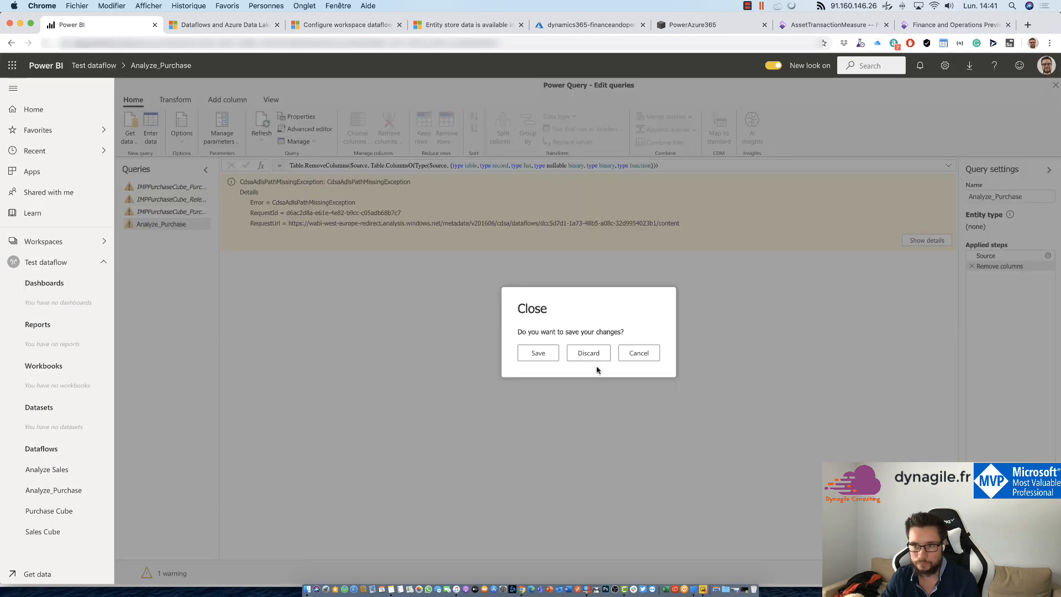
left_click(588, 352)
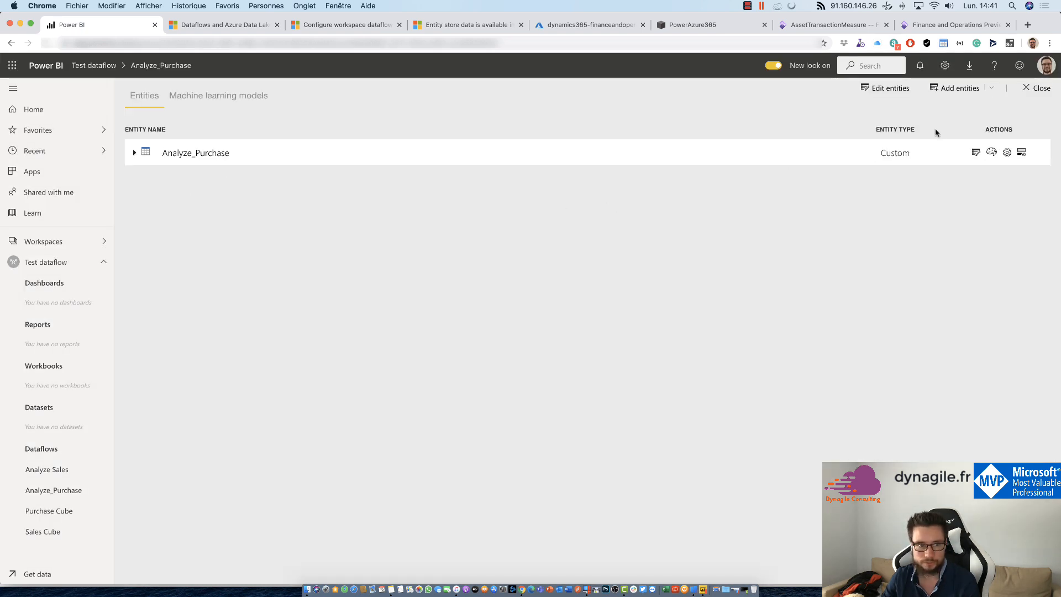
- Review the data sources available for adding entities to the dataflow, and open the incremental refresh settings for Analyze_Purchase
left_click(999, 85)
left_click(983, 108)
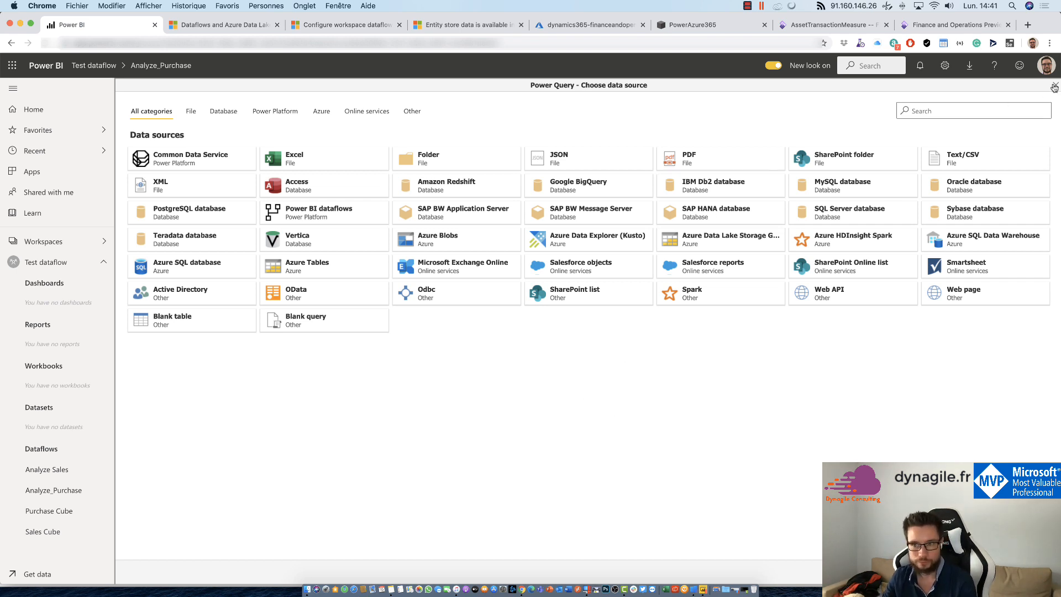
left_click(1056, 85)
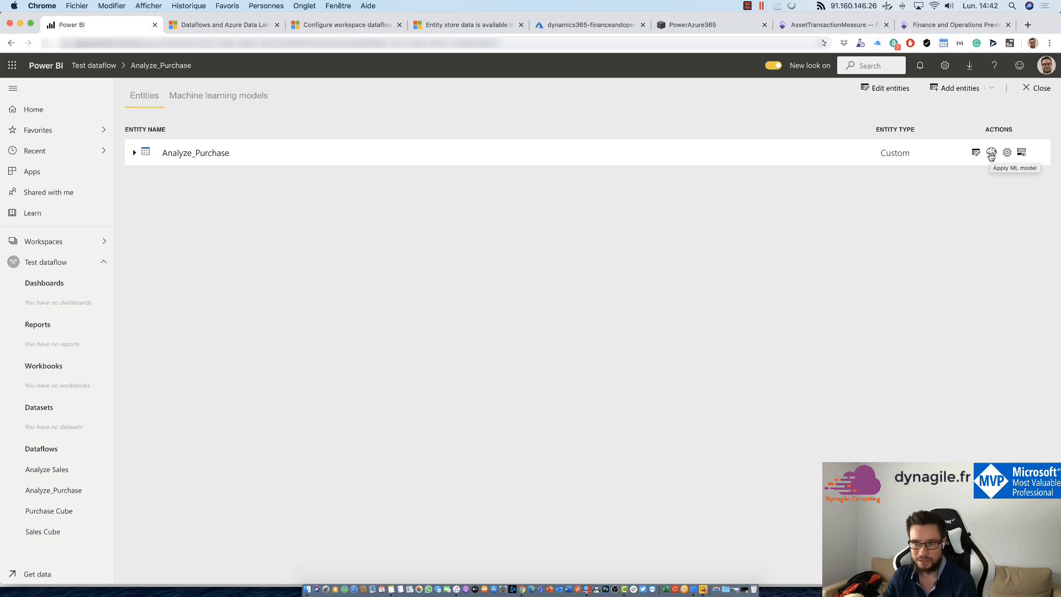
left_click(1022, 156)
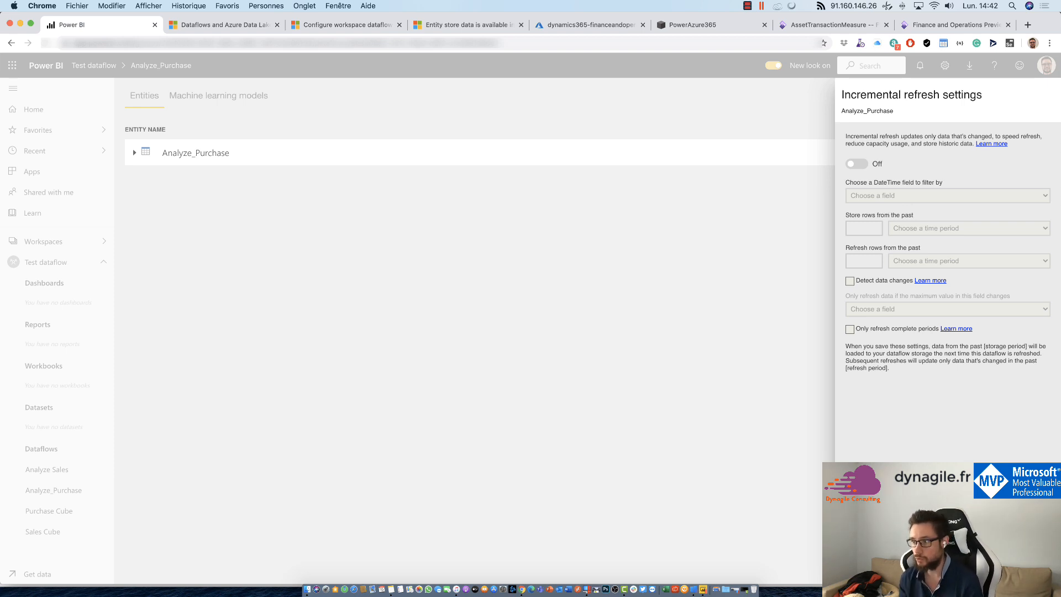
- Switch to Power BI Desktop, show the common data sources and the OData feed connection dialog, and cancel without connecting
left_click(702, 590)
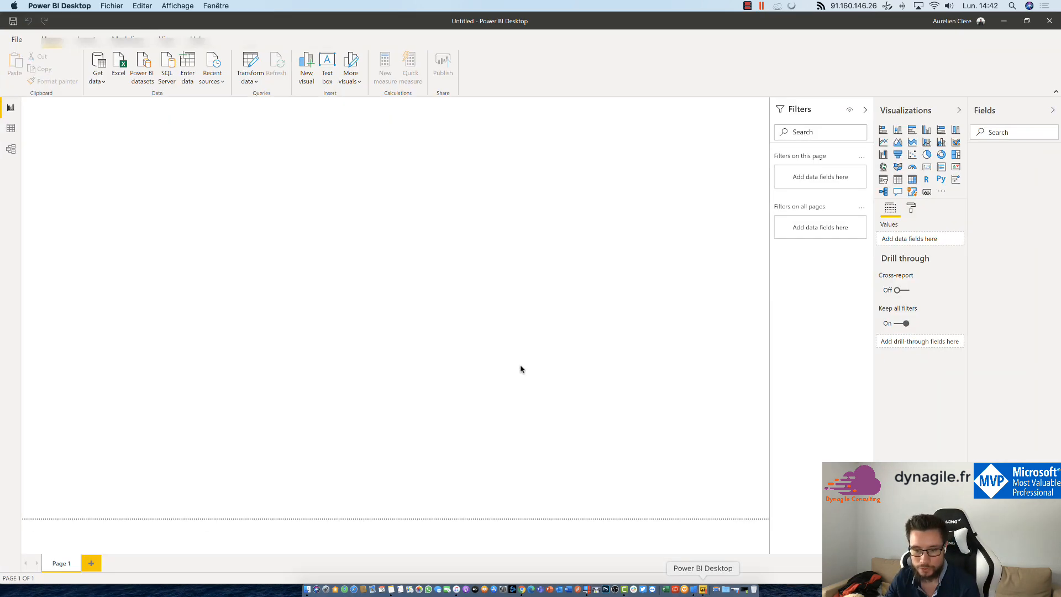
left_click(103, 84)
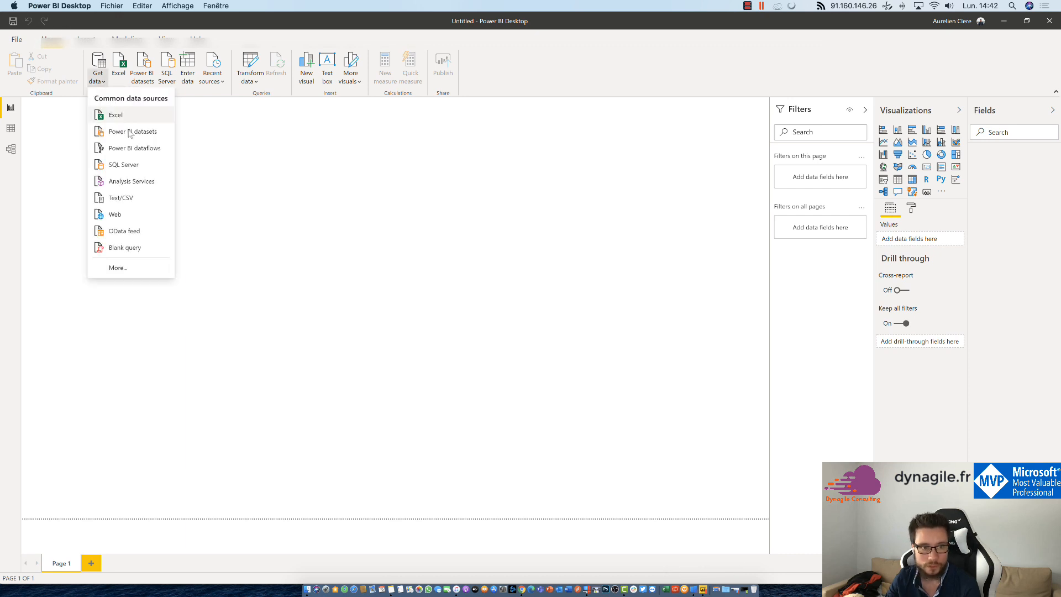
left_click(133, 232)
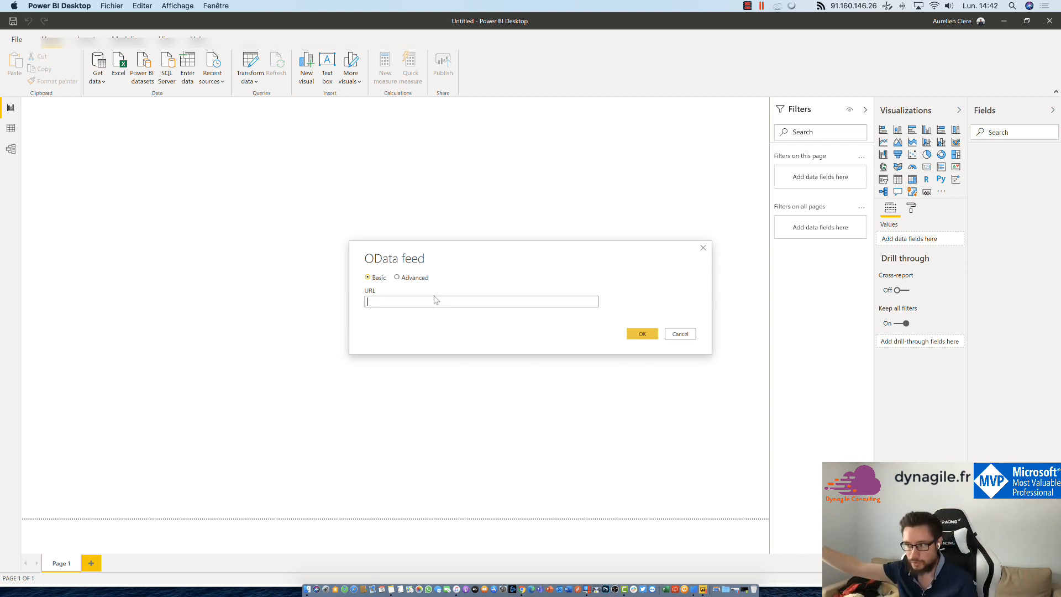
type("http://services.odata.org/V4/Northwind/Northwind.svc/")
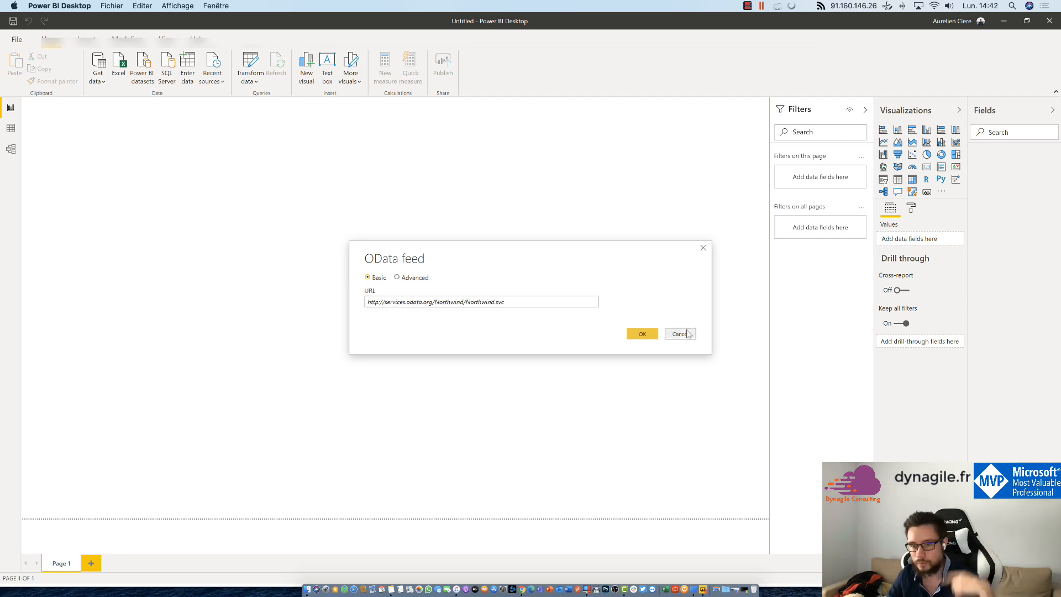
left_click(681, 334)
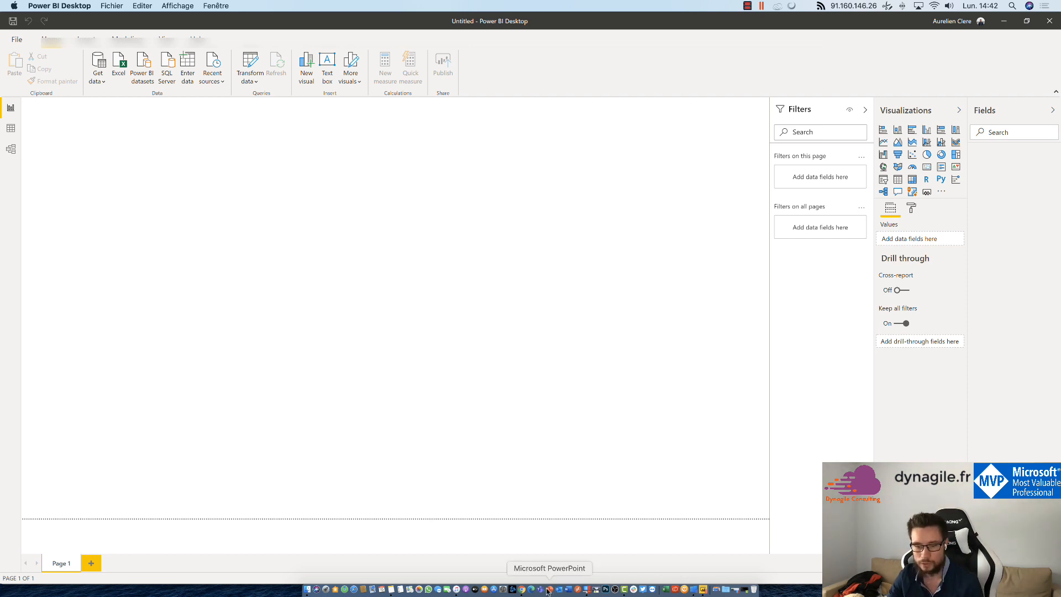
- Return to the Power BI service in Chrome, close the incremental refresh settings, and view and close the Analyze_Purchase entity's properties
left_click(522, 589)
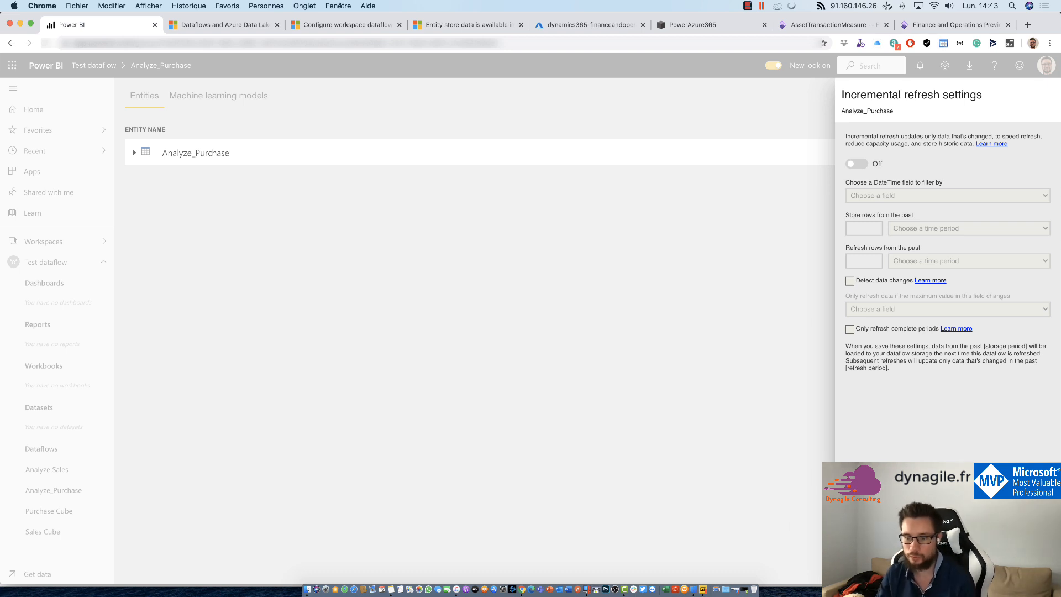
left_click(1017, 568)
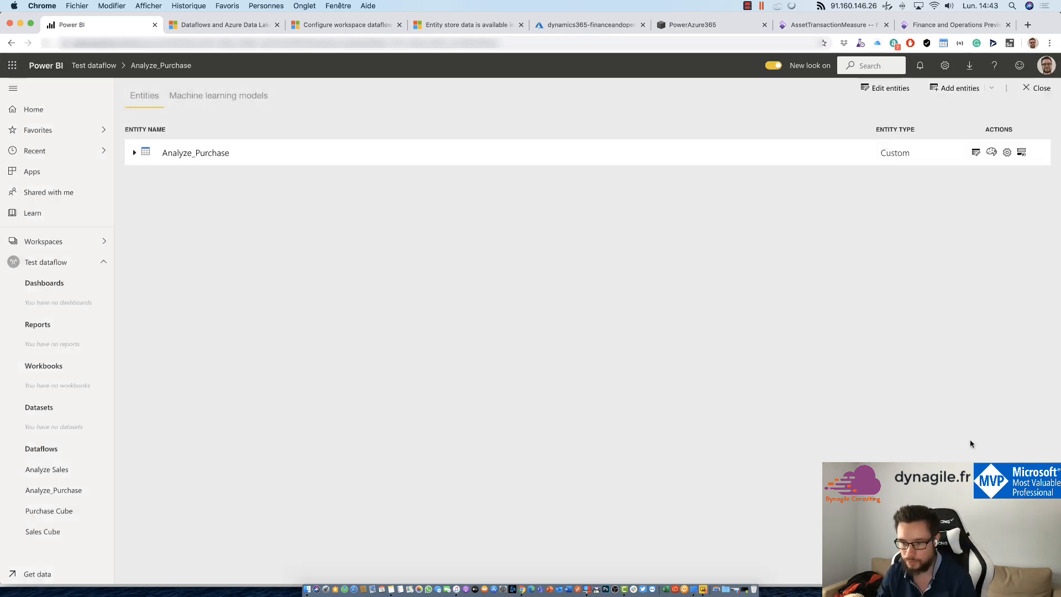
left_click(1006, 153)
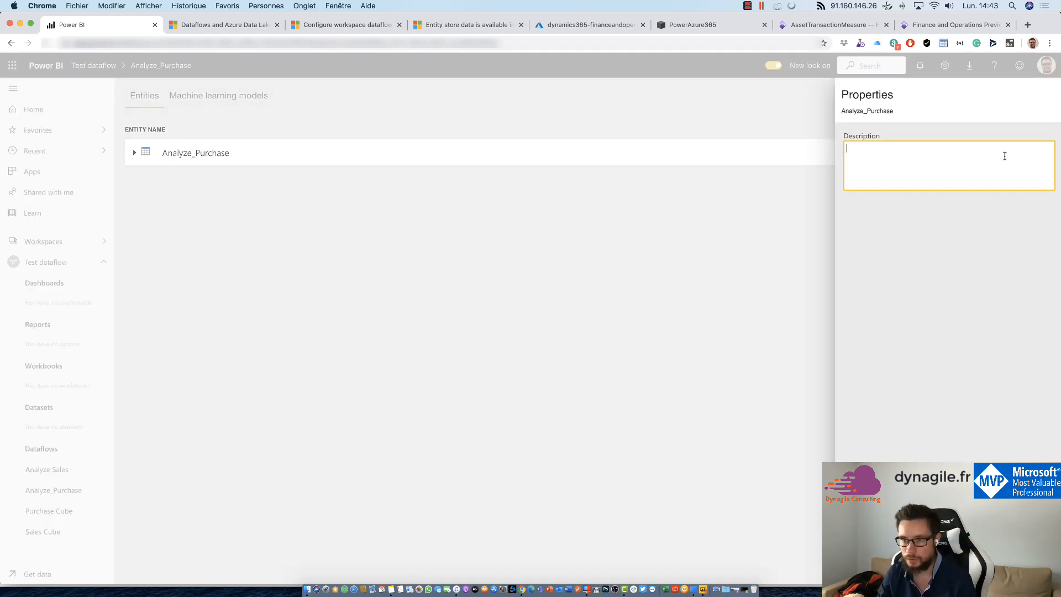
left_click(1018, 568)
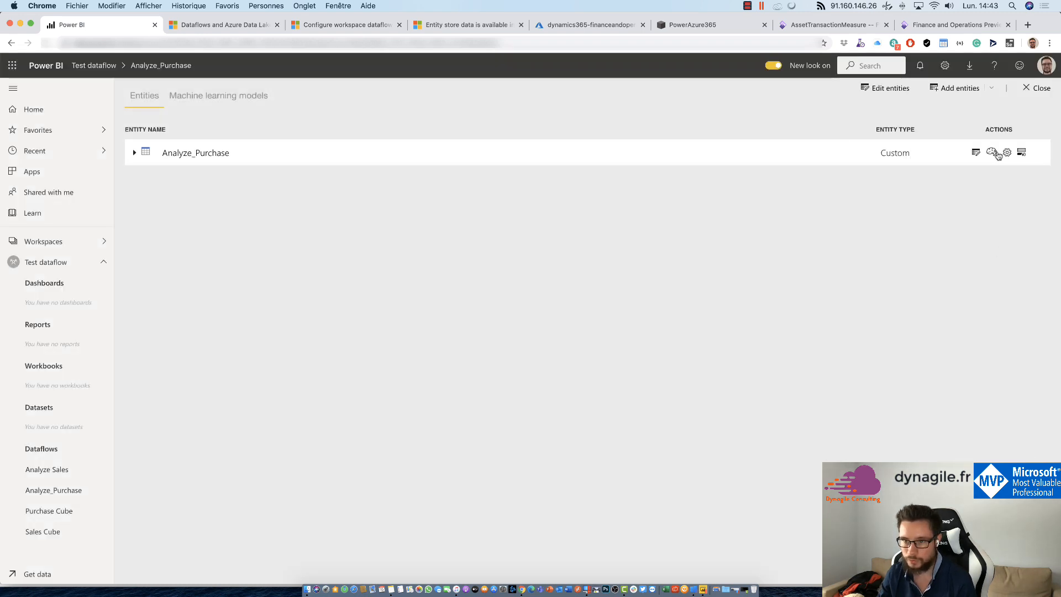
left_click(976, 153)
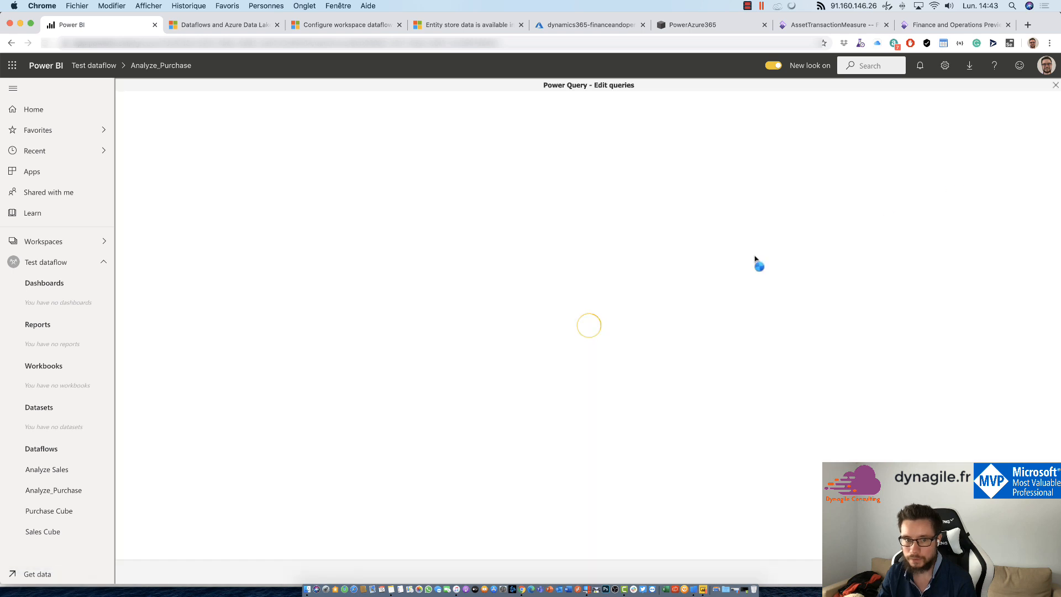
left_click(1055, 85)
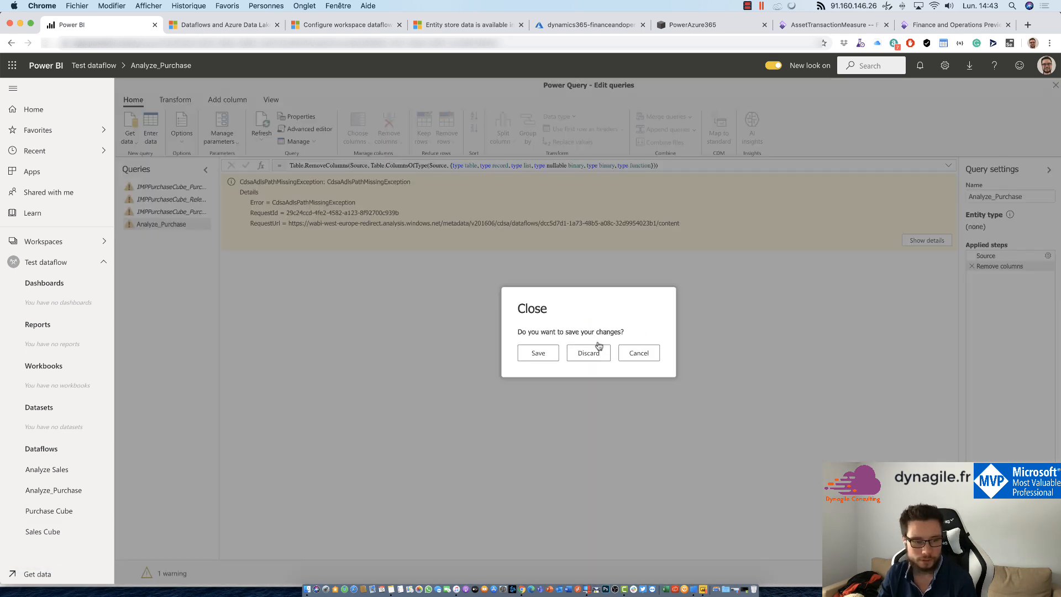
left_click(596, 351)
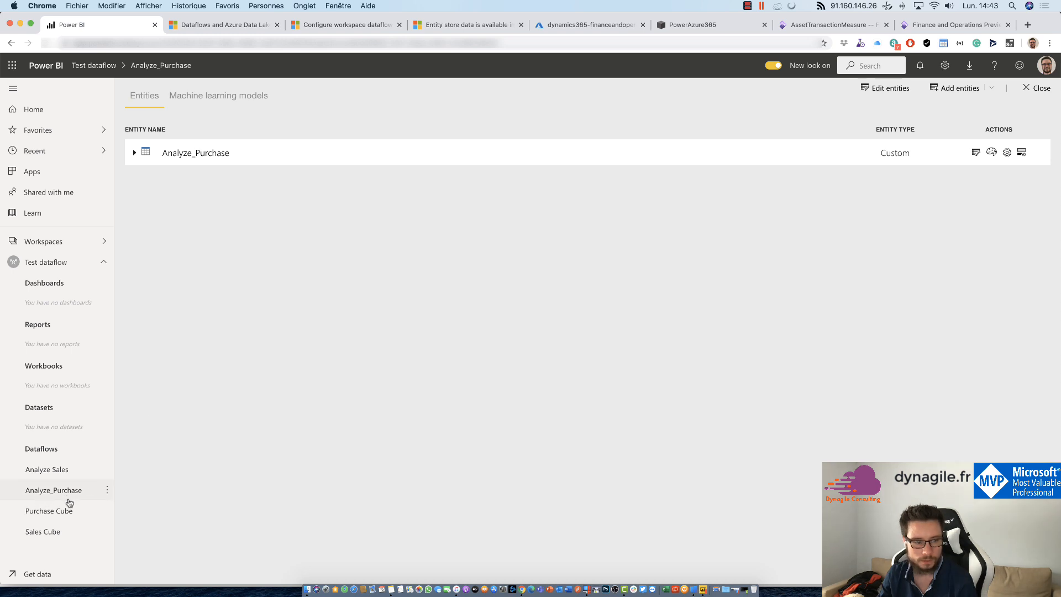
- Open the refresh scheduling settings of the Analyze_Purchase dataflow and review its scheduled refresh options
left_click(107, 490)
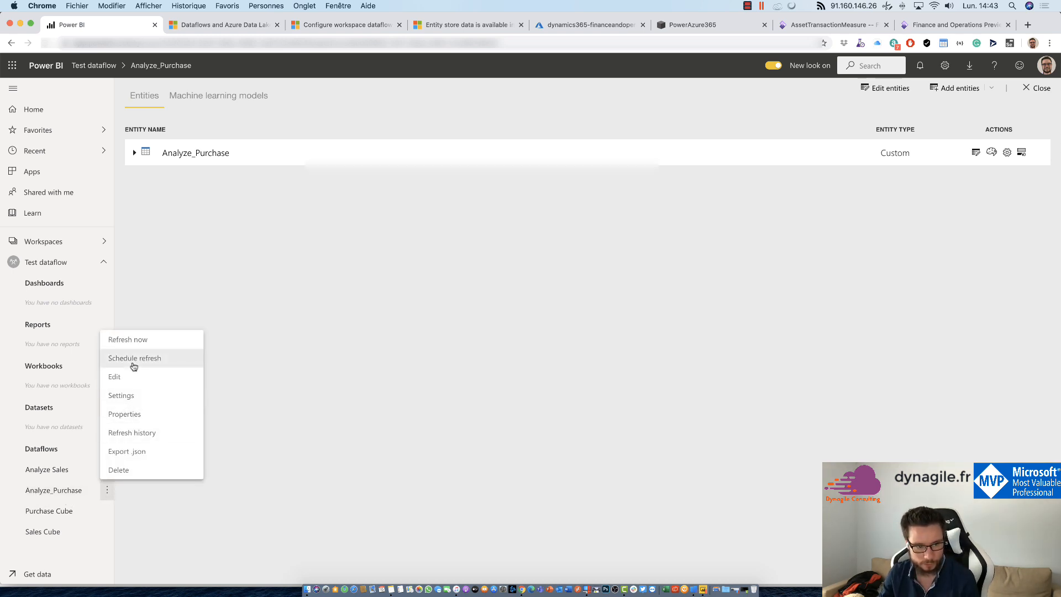
left_click(132, 363)
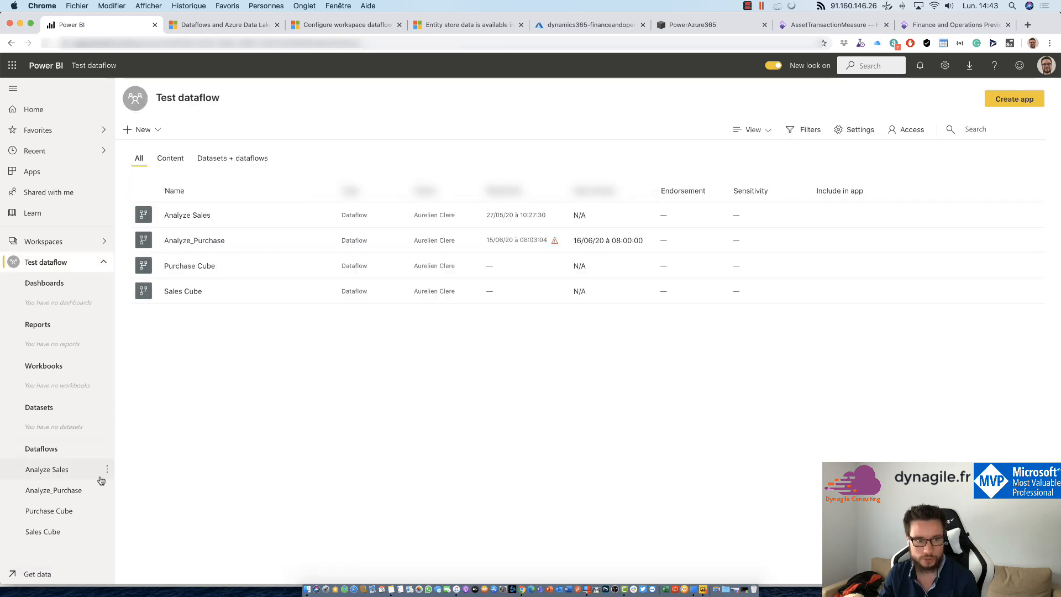
left_click(106, 489)
left_click(130, 360)
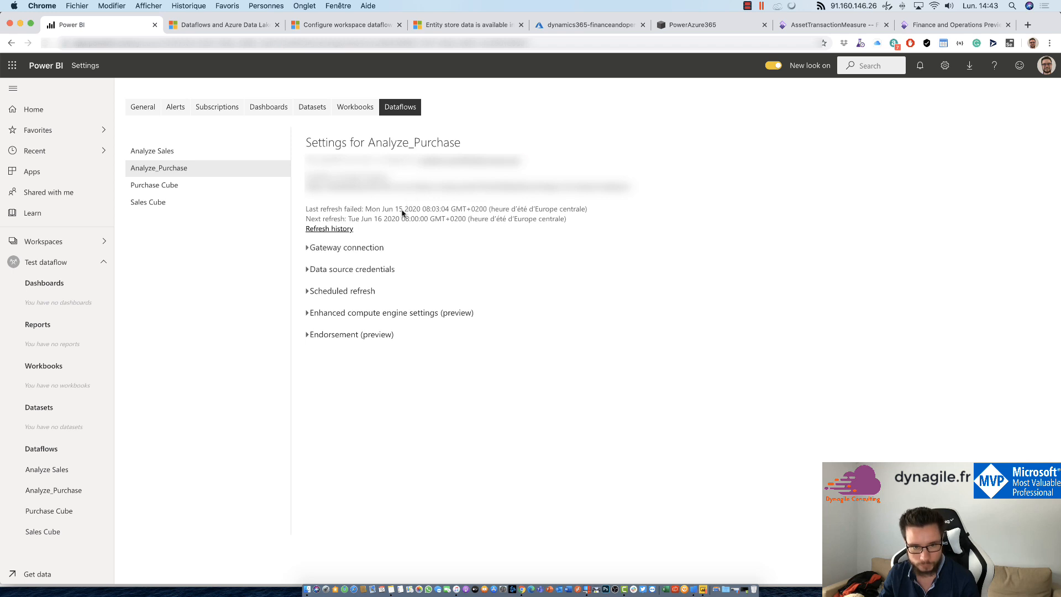
left_click(356, 292)
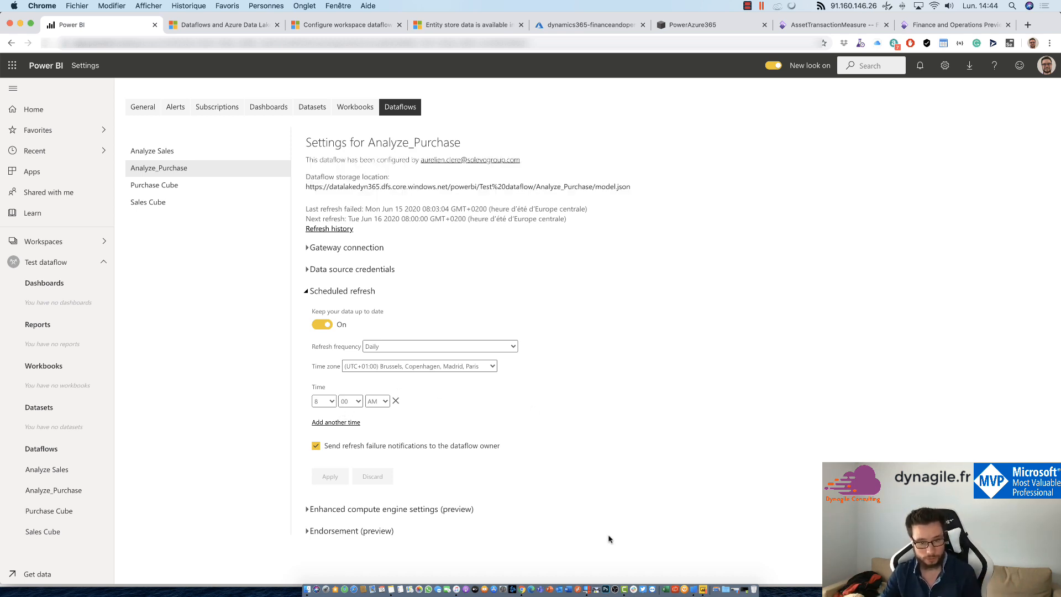
- Switch to Power BI Desktop, search the available data sources for "Dataflow", and connect to Power BI dataflows
left_click(704, 589)
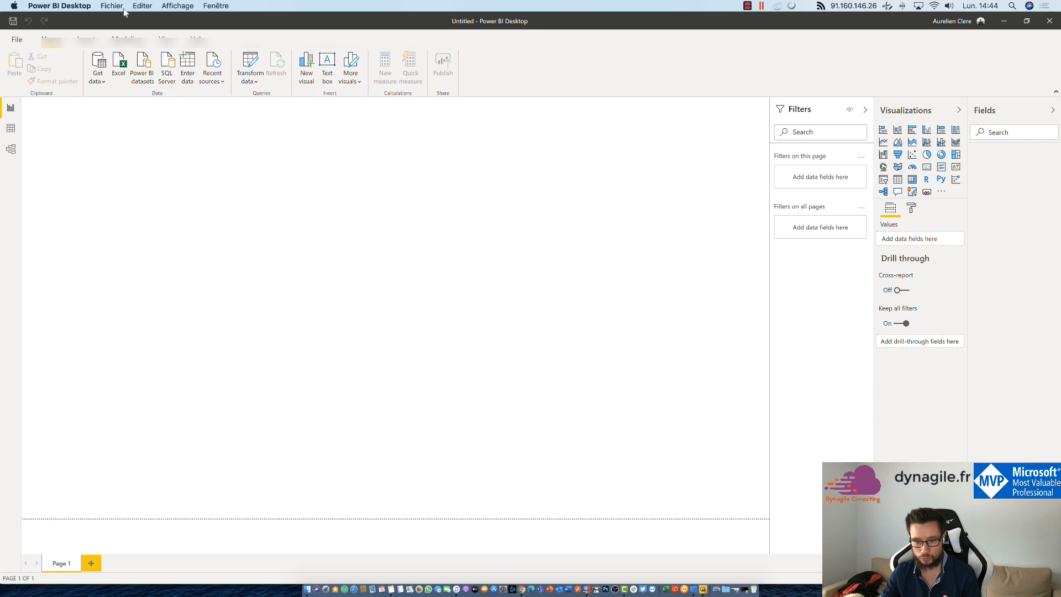
left_click(98, 78)
left_click(133, 273)
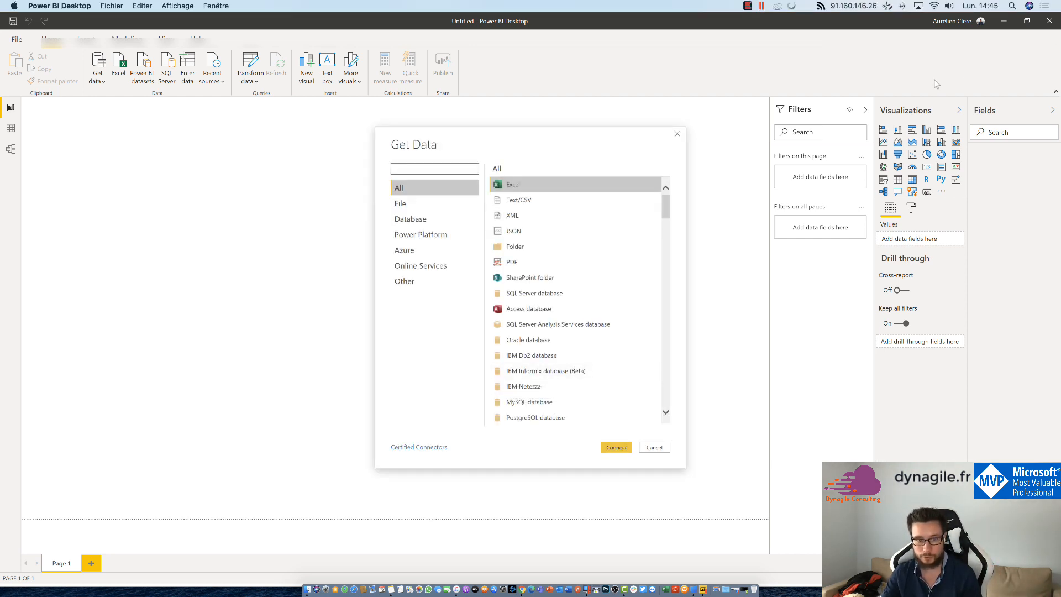
left_click(426, 172)
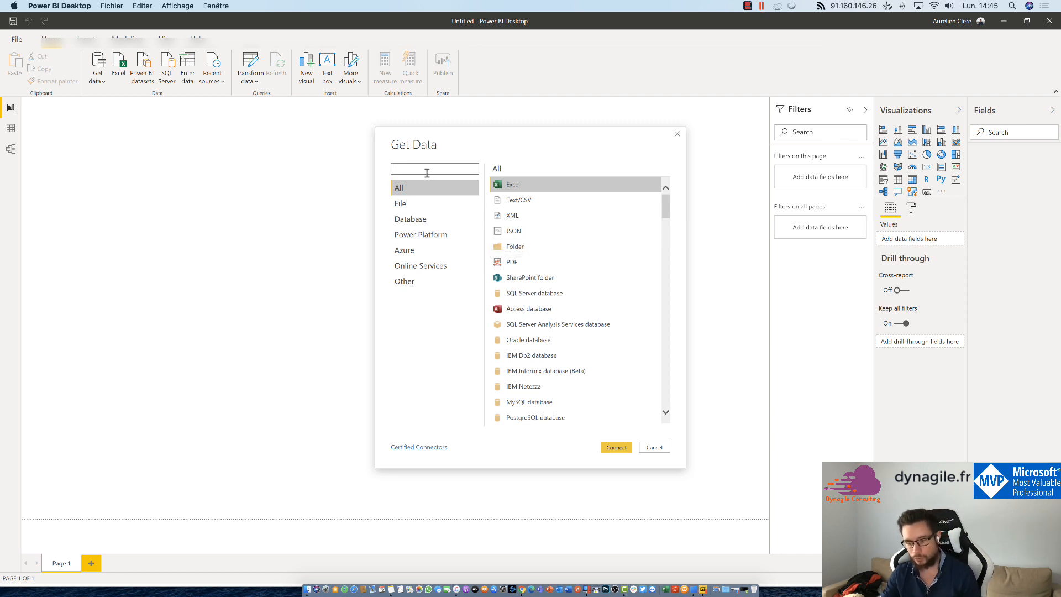
type("Da")
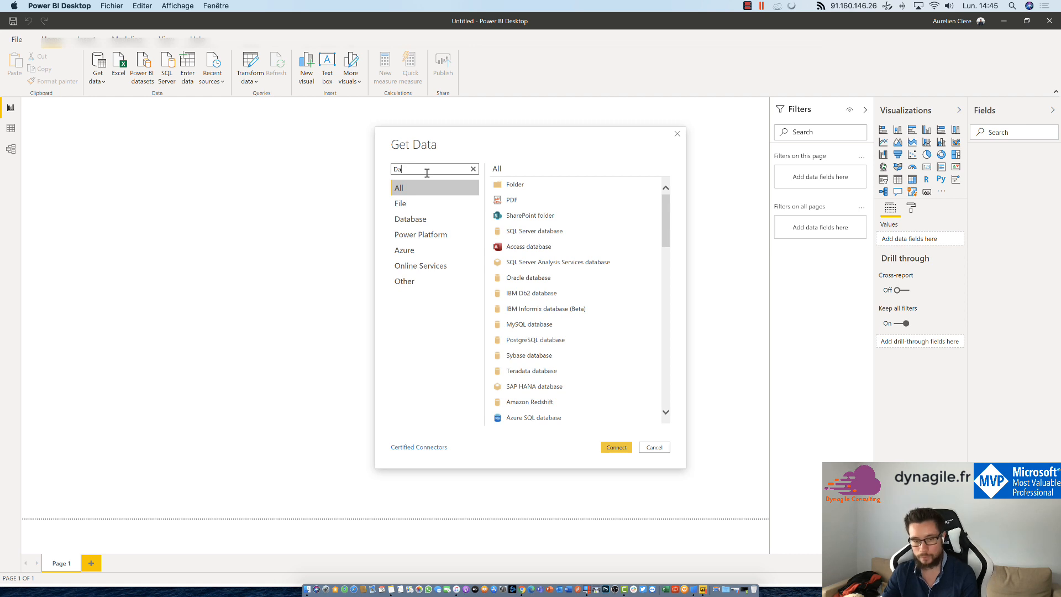
type("taflow")
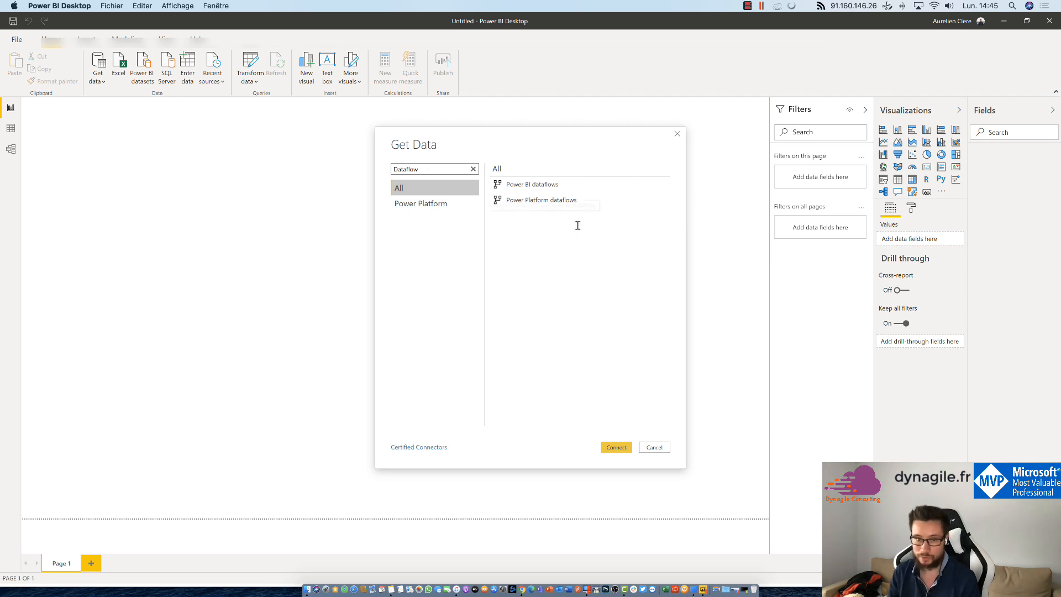
left_click(549, 190)
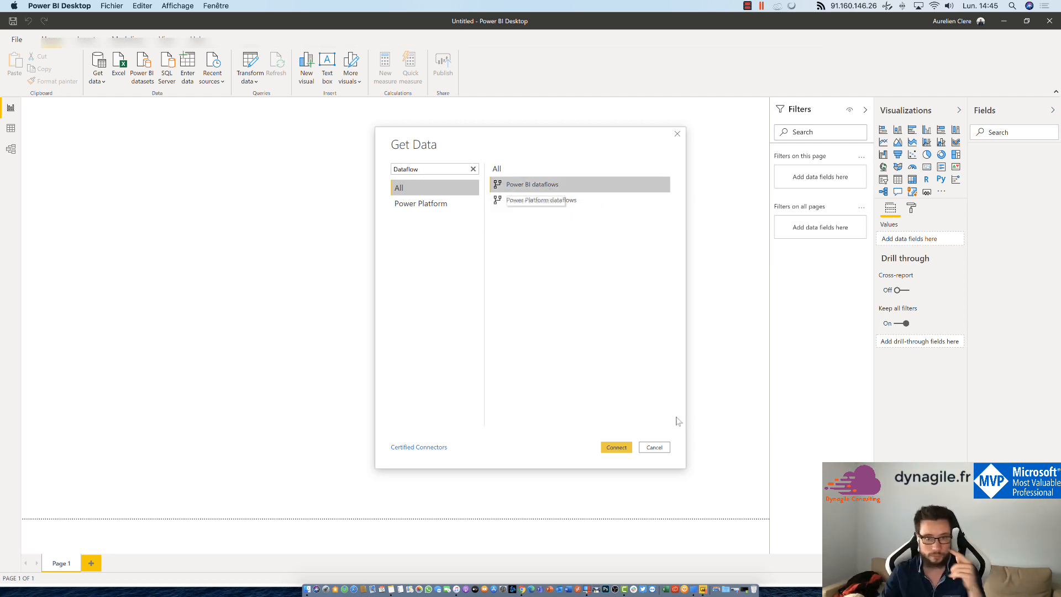
left_click(626, 447)
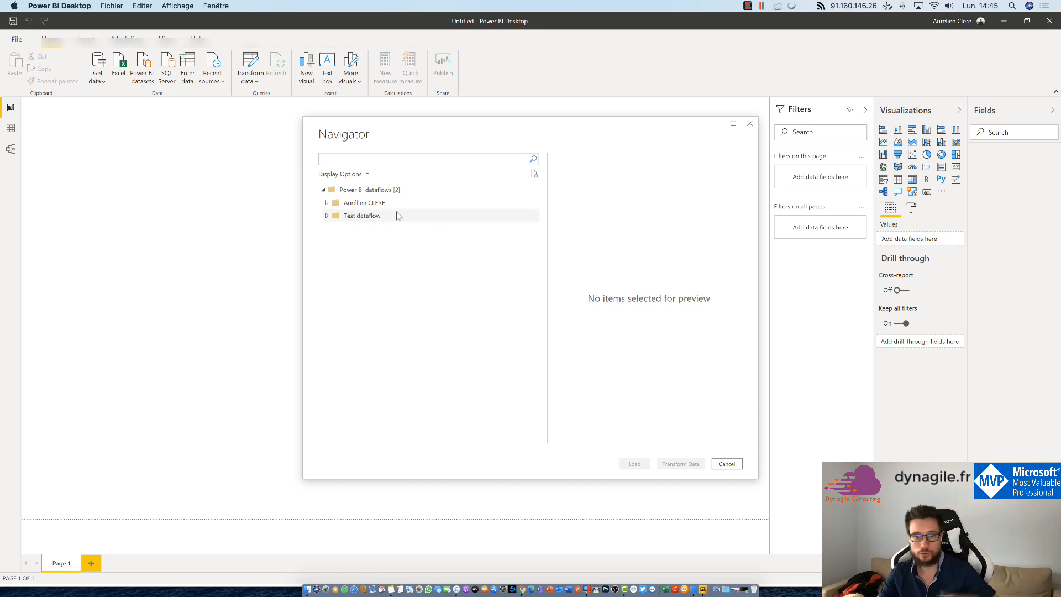
- Expand the Test dataflow workspace and its Analyze_Purchase dataflow in the Navigator, and preview the Analyze_Purchase entity's data
left_click(327, 216)
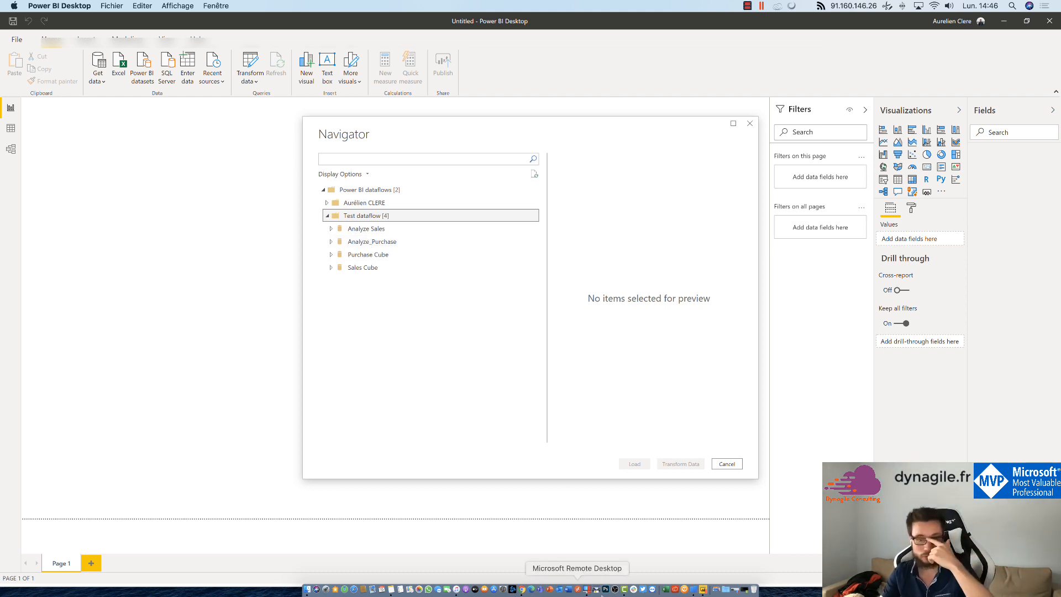
left_click(522, 589)
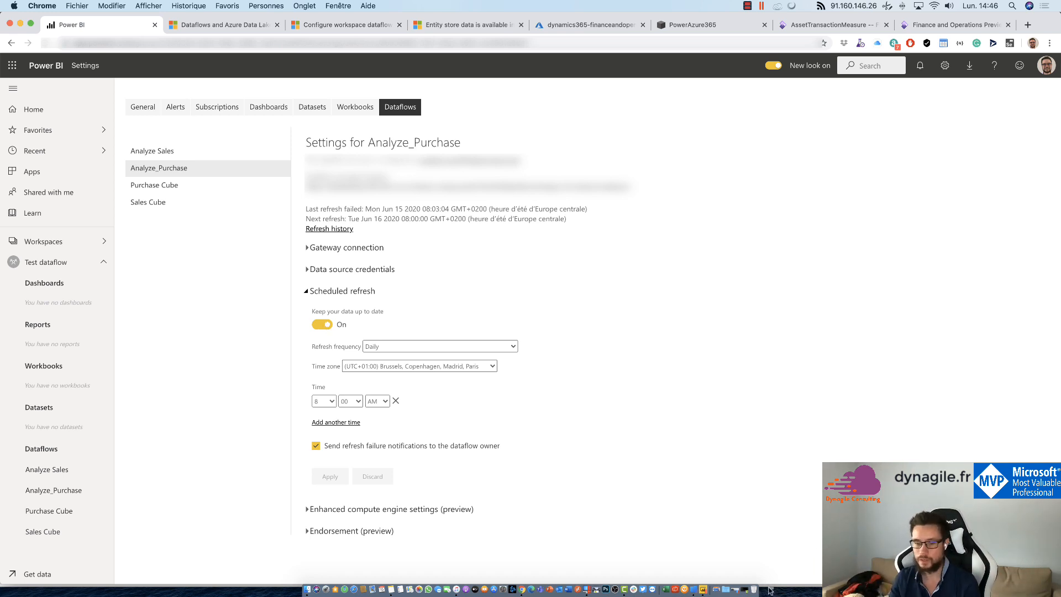
left_click(705, 590)
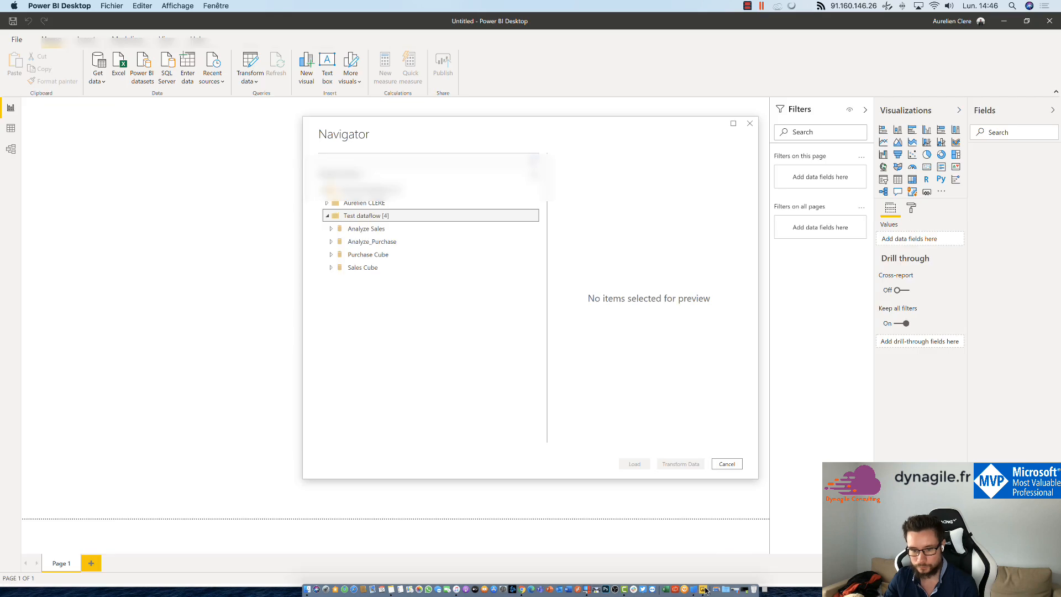
left_click(331, 241)
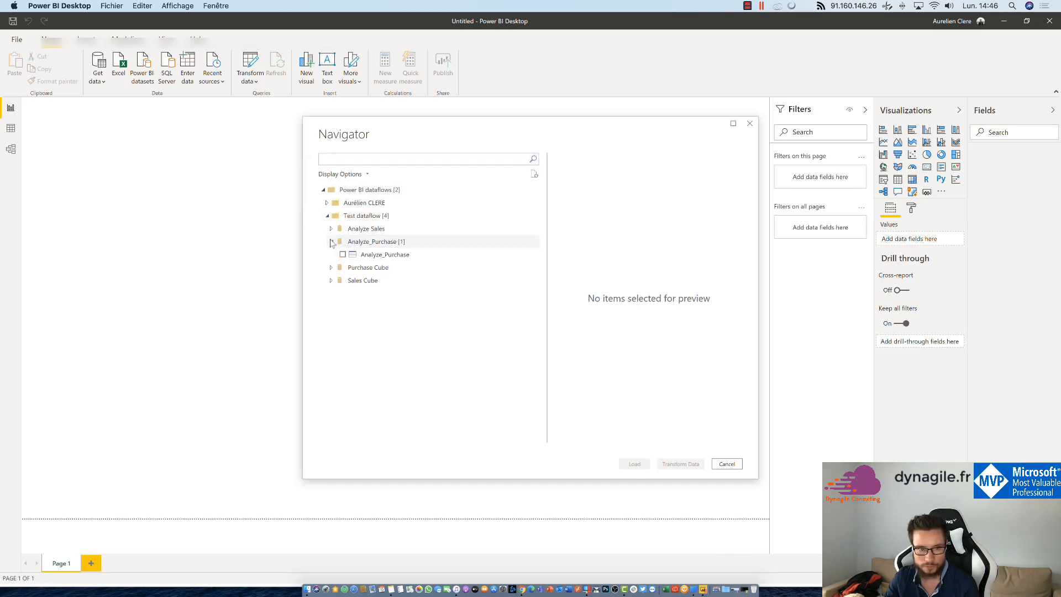
left_click(372, 256)
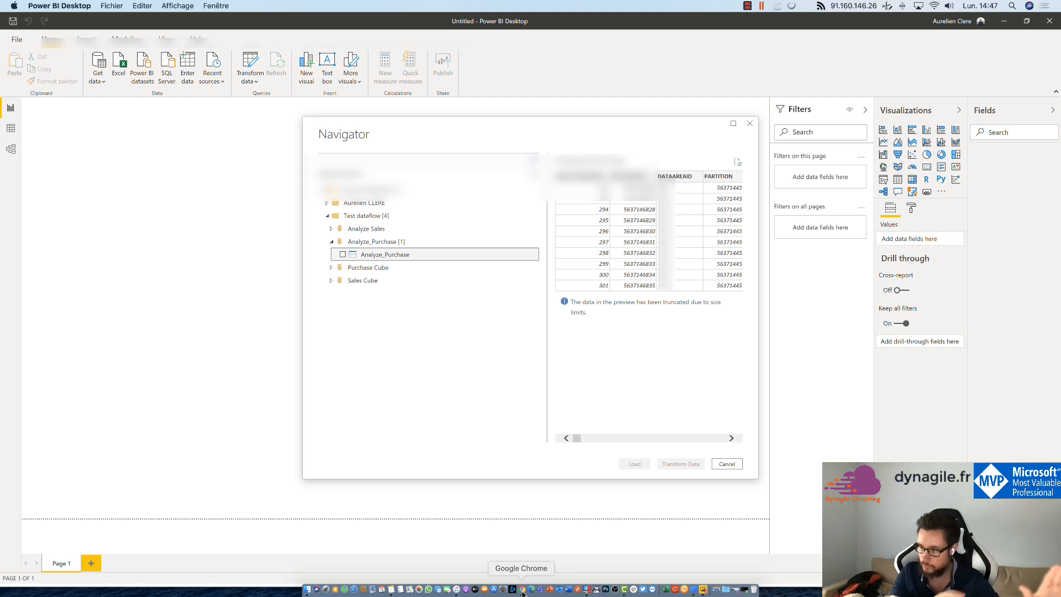
- Return to the Power BI service in Chrome, open the Analyze_Purchase dataflow for editing, and review its entity's fields and data types
left_click(522, 590)
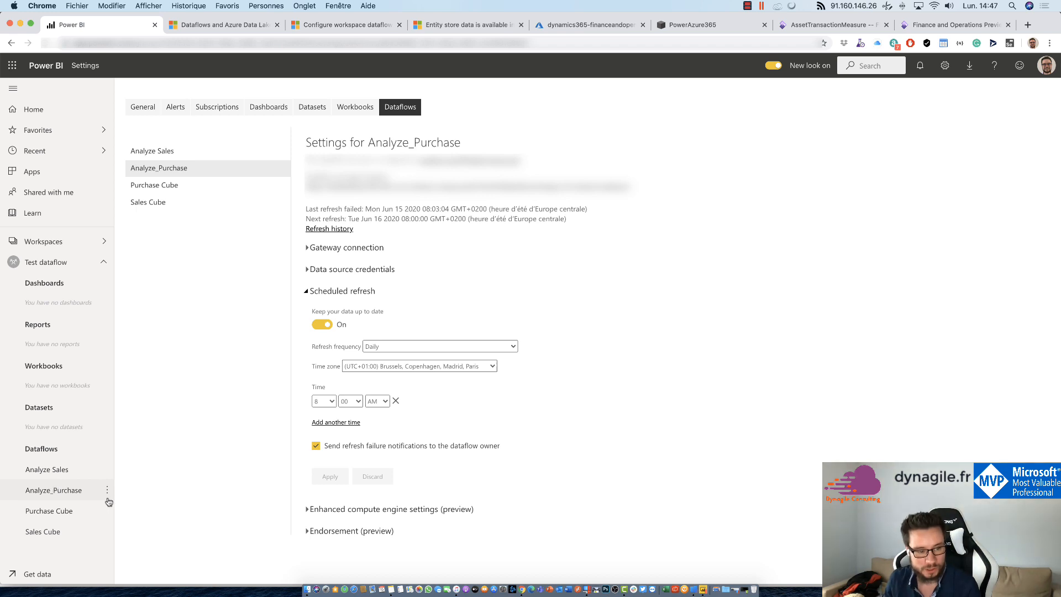
left_click(107, 489)
left_click(129, 381)
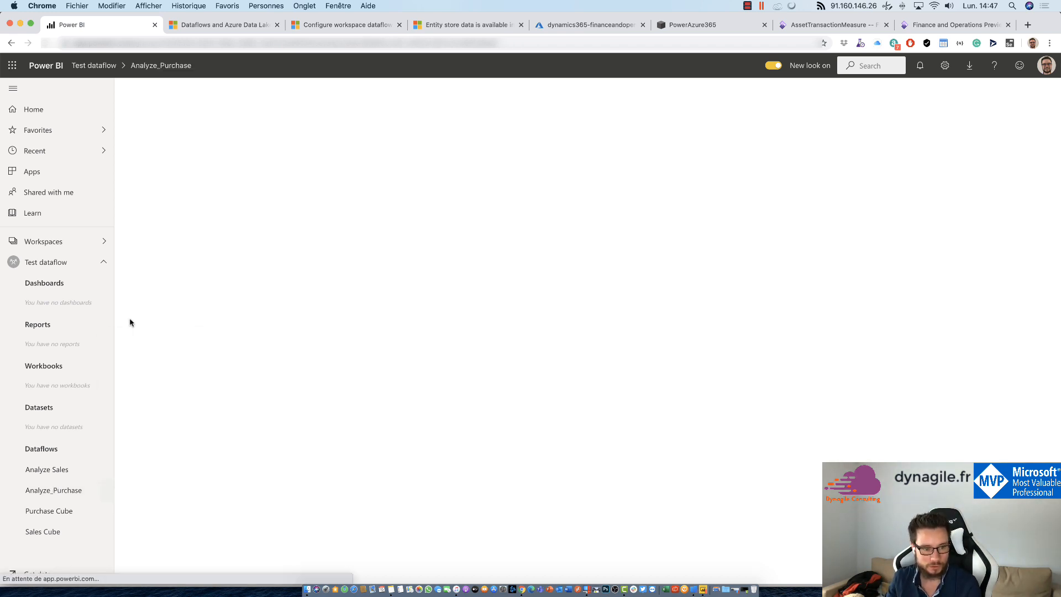
left_click(133, 153)
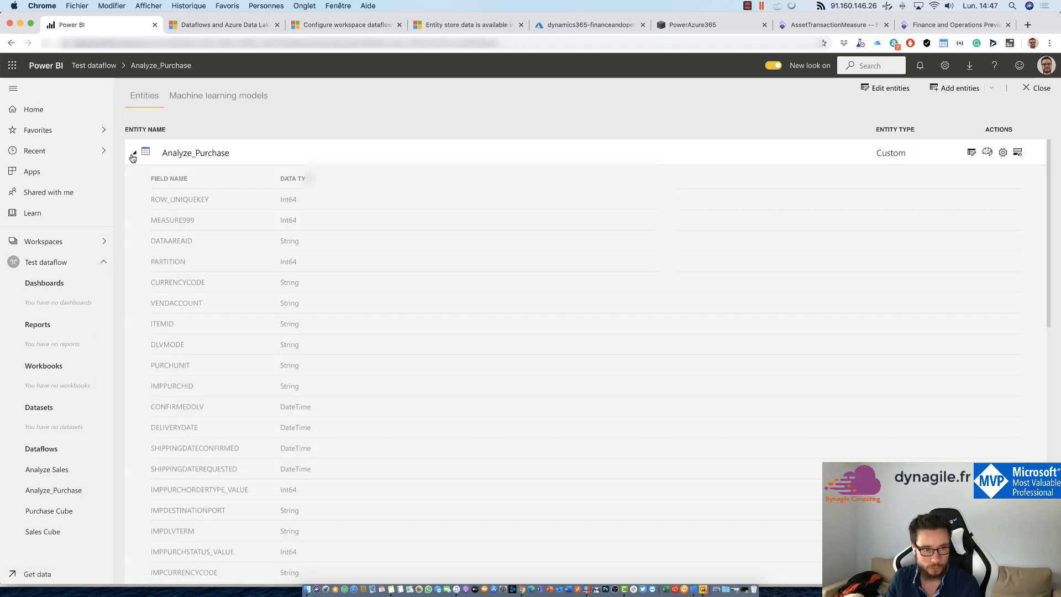
scroll(292, 295, "down", 10)
scroll(291, 292, "up", 10)
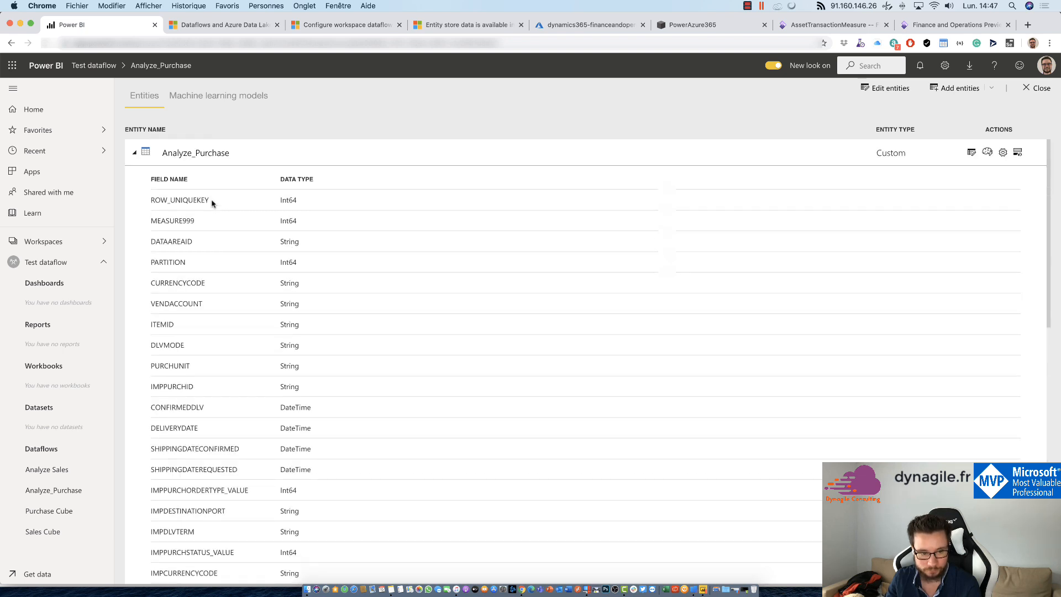
left_click(134, 154)
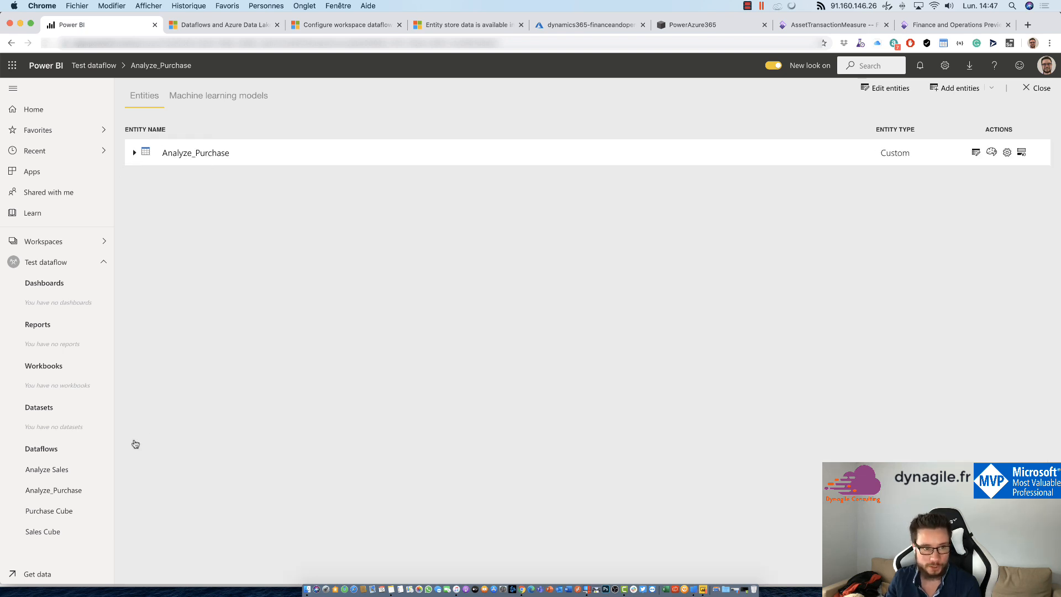
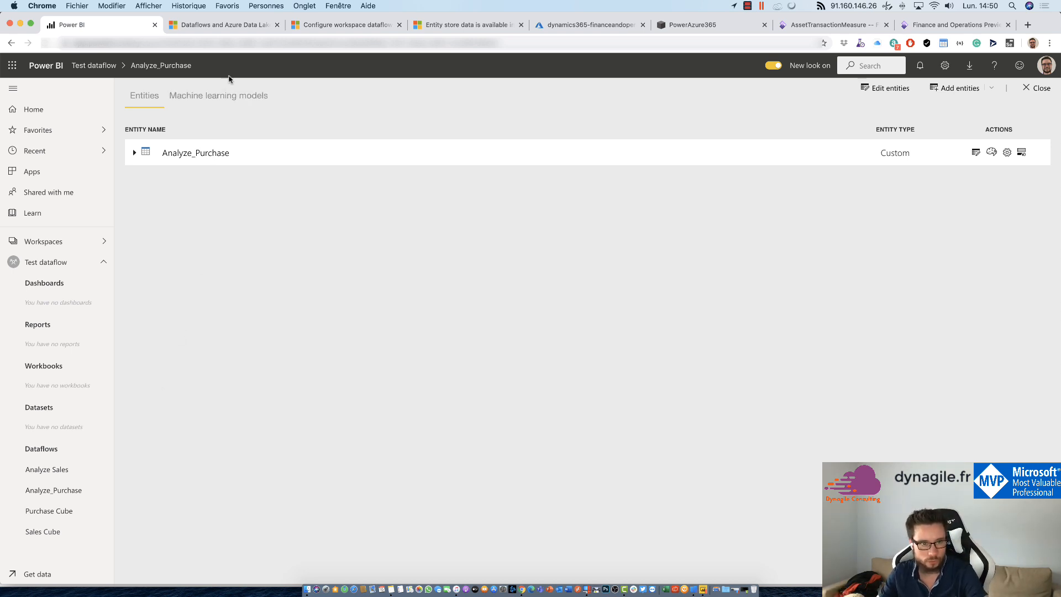
- Go through the open Microsoft Docs pages to the Entity store in Azure Data Lake release plan and check its availability dates
left_click(202, 26)
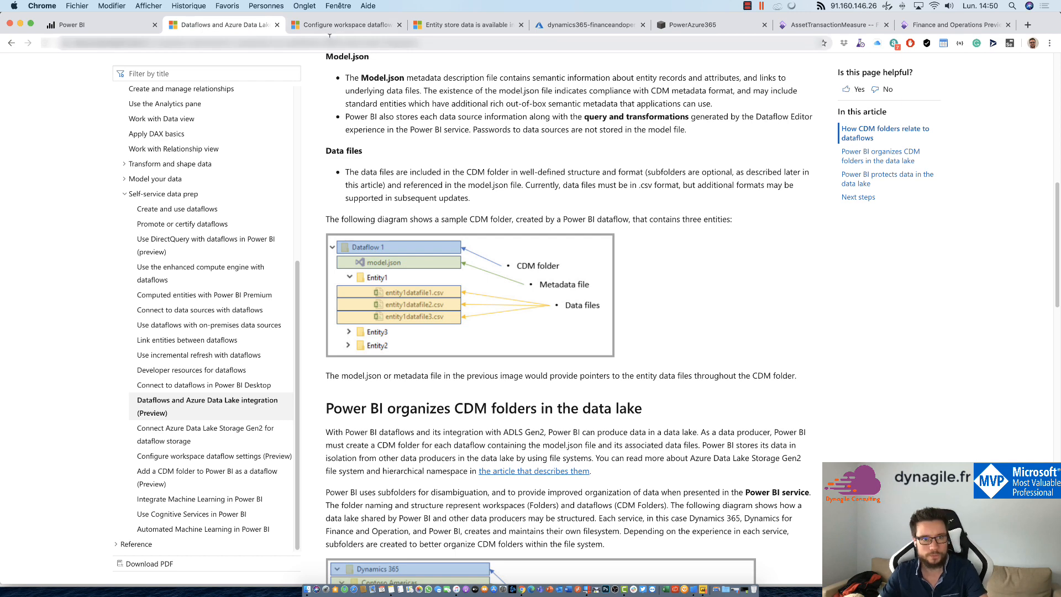
left_click(340, 28)
left_click(467, 26)
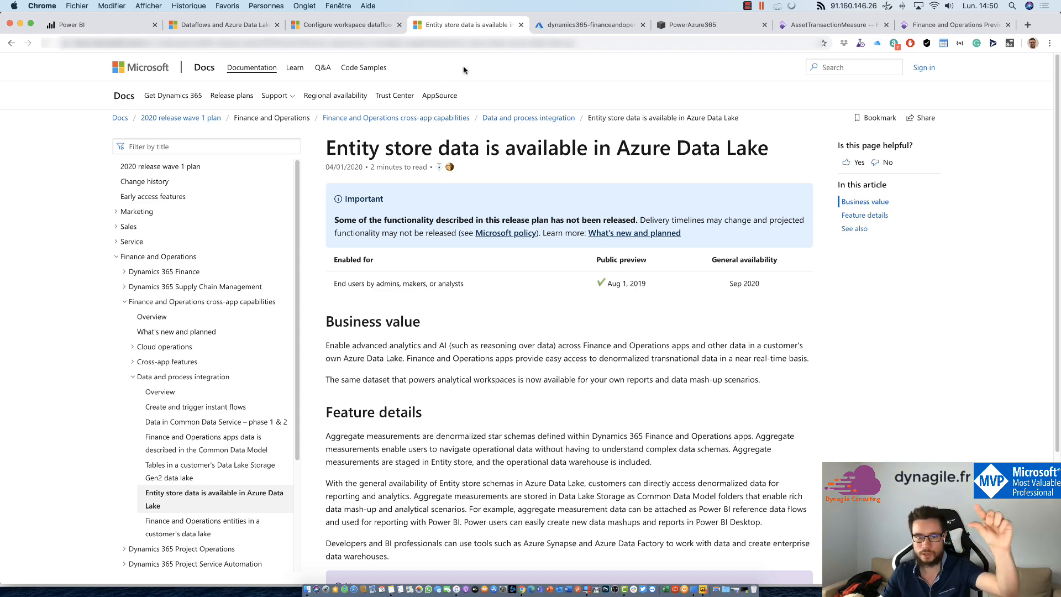
scroll(327, 402, "down", 1)
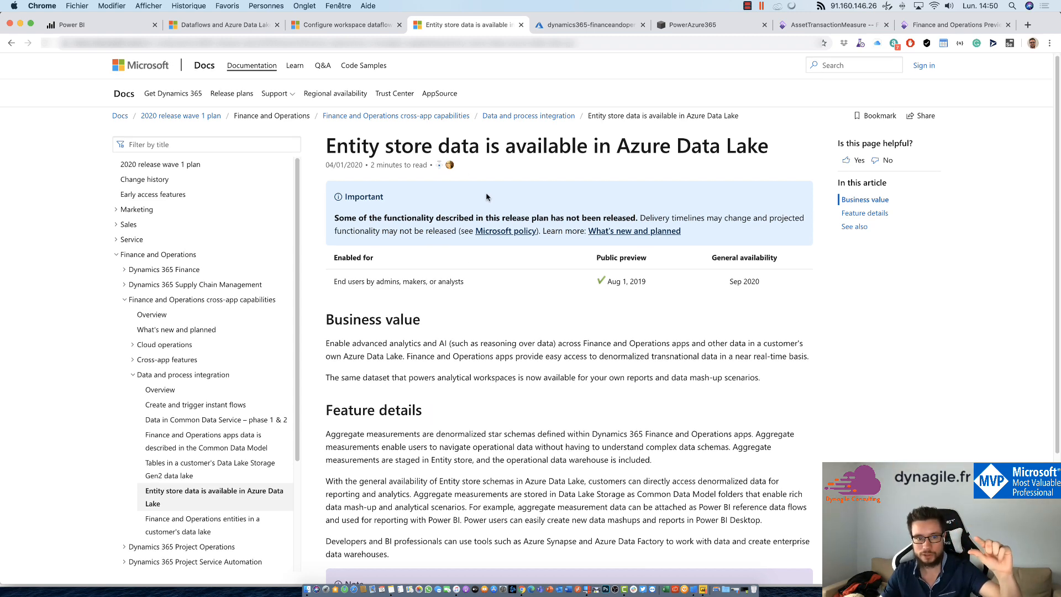
left_click_drag(403, 145, 360, 167)
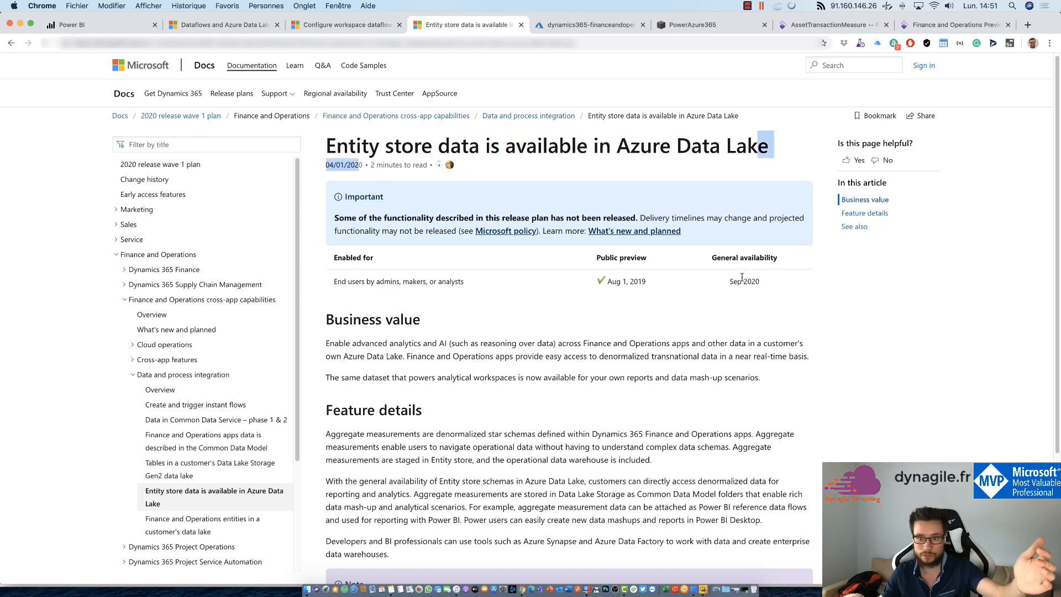
left_click(742, 279)
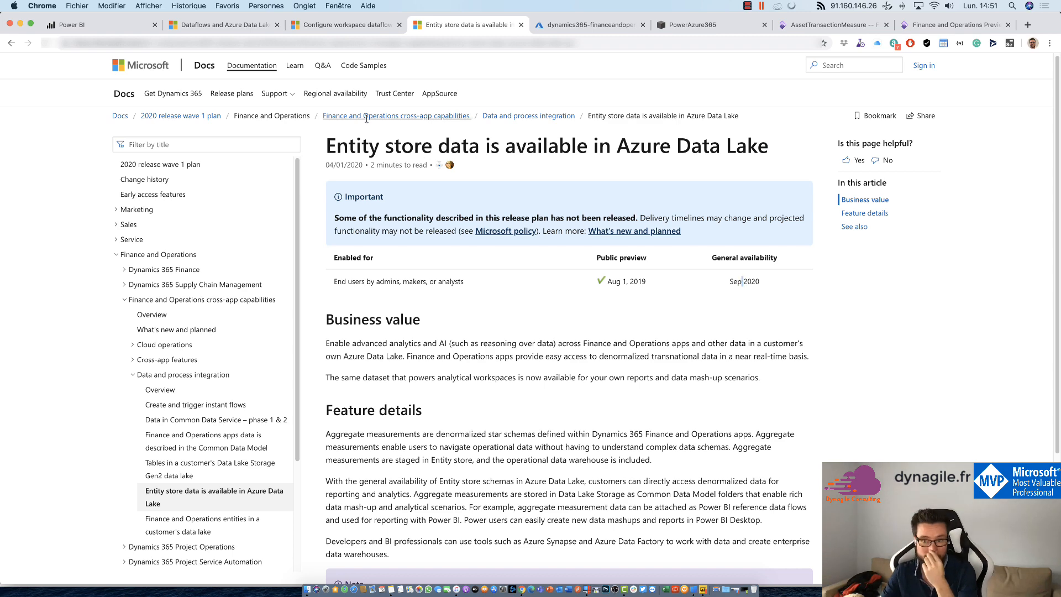
- Review the release plan pages for Finance and Operations entities and for tables in a customer's data lake, checking their availability dates
scroll(231, 444, "down", 3)
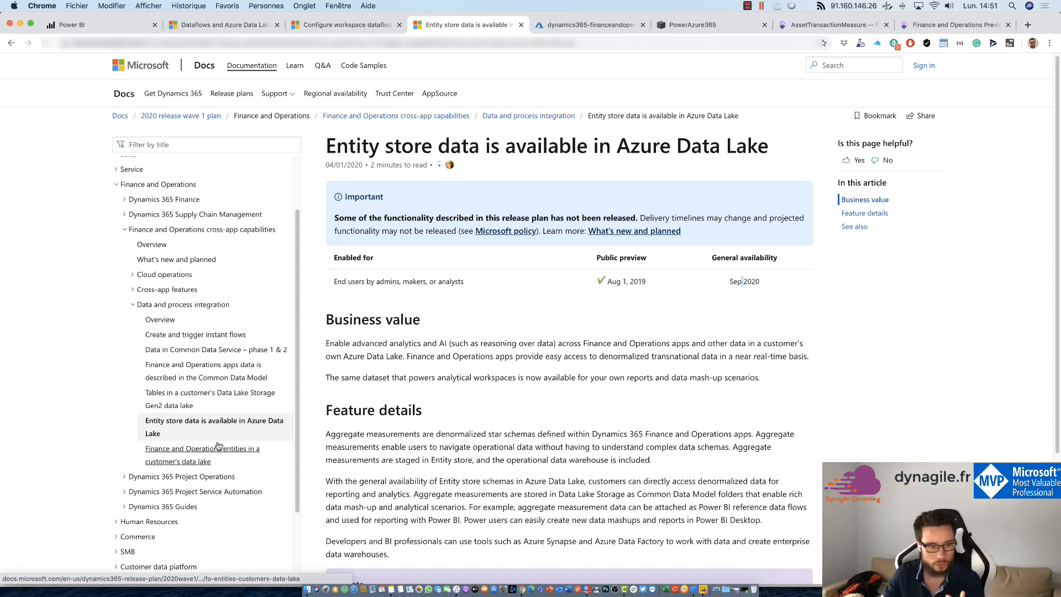
left_click(217, 447)
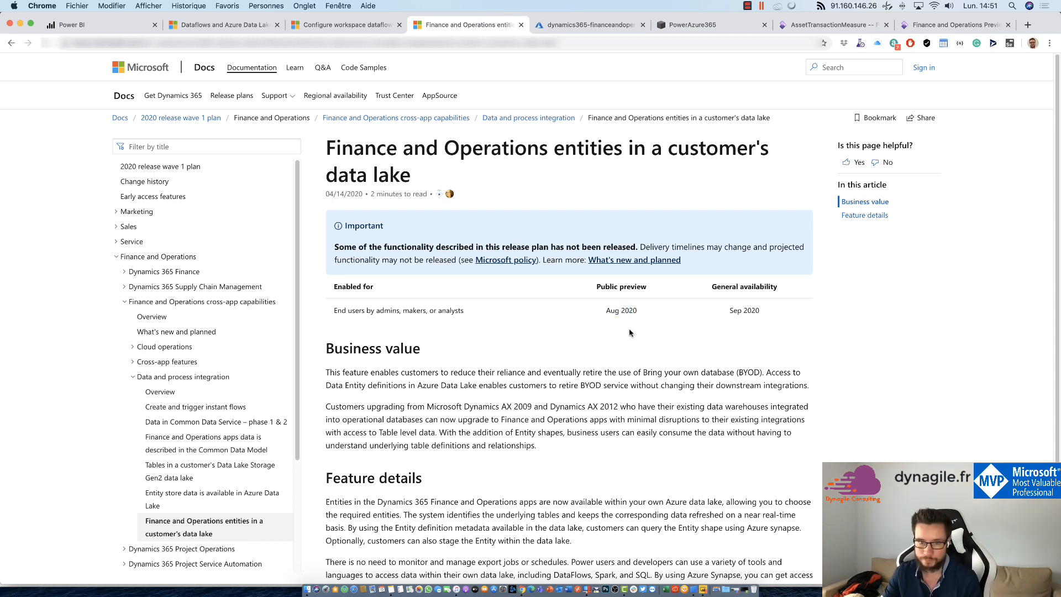
scroll(555, 263, "down", 1)
scroll(555, 263, "down", 3)
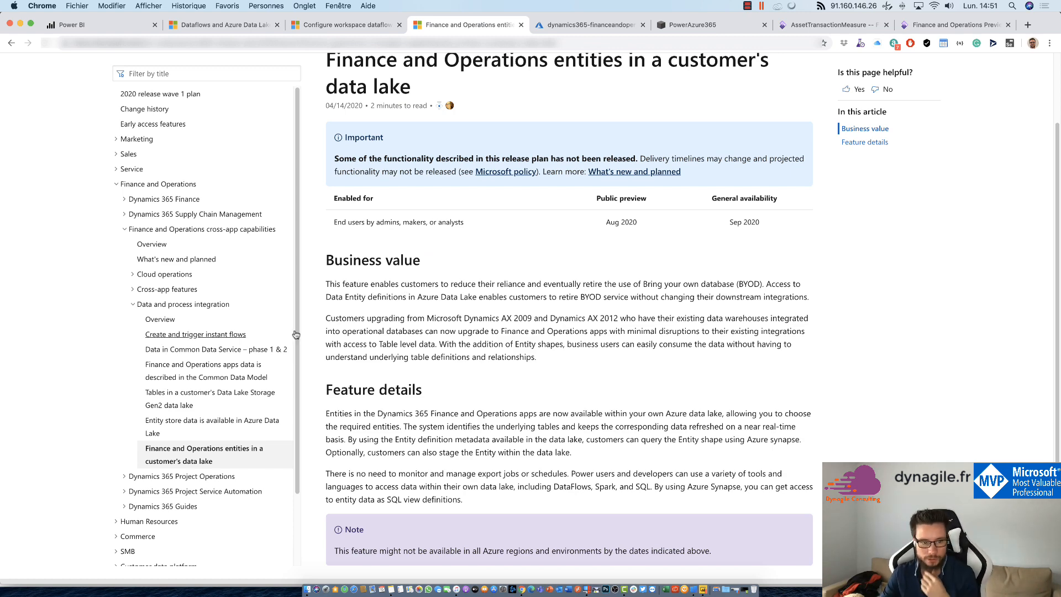
left_click(210, 394)
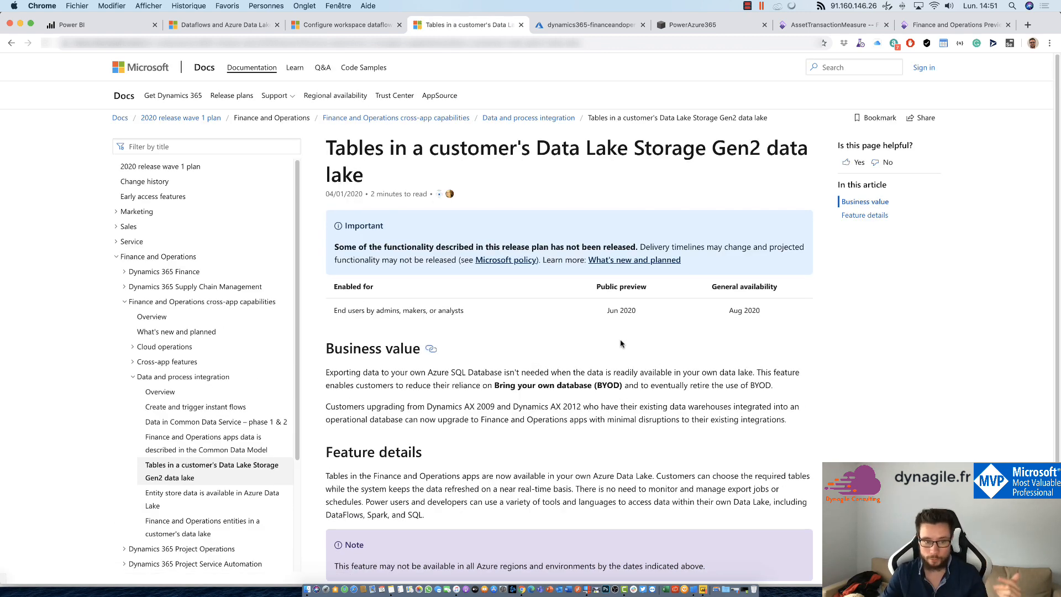
double_click(621, 313)
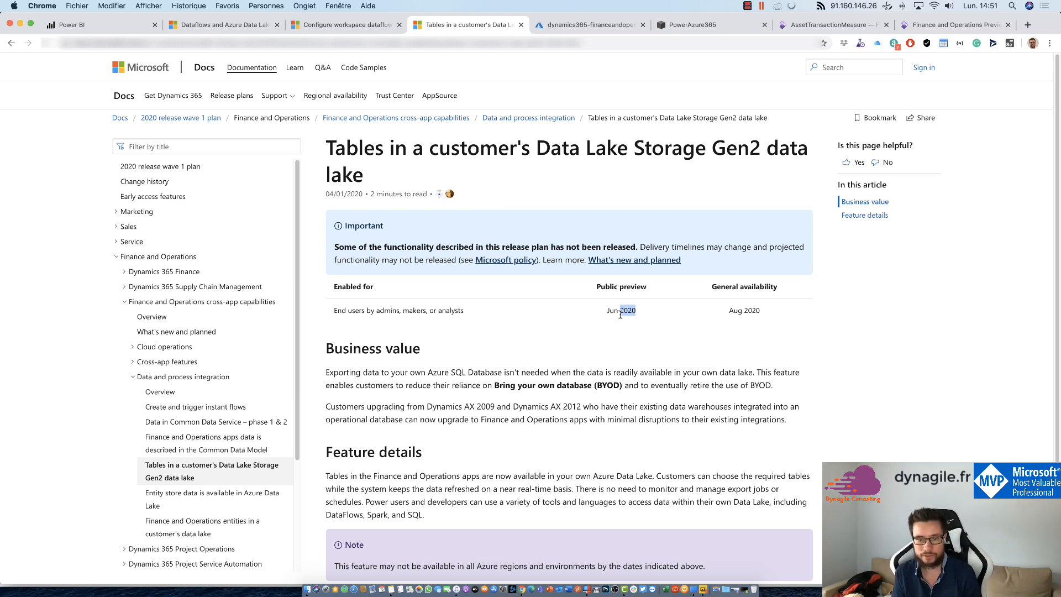
- Highlight the Business value passage about reducing reliance on Bring your own database (BYOD) on the data lake tables page
left_click_drag(485, 371, 664, 383)
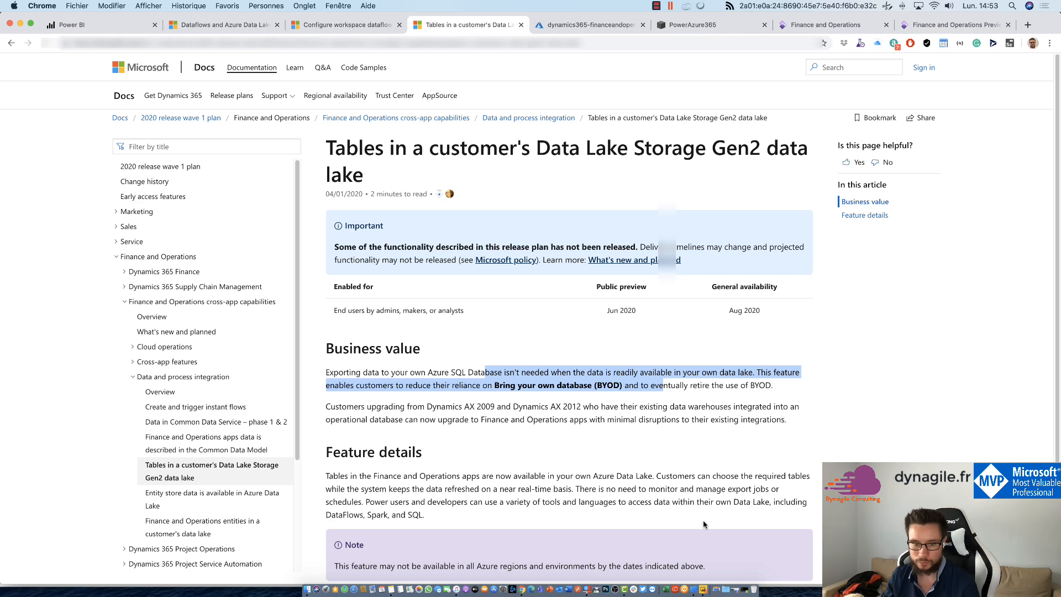
- In Power BI Desktop's Navigator, preview the Query entity of the personal workspace's Dataflow expense, and return to the release plan in Chrome
left_click(693, 589)
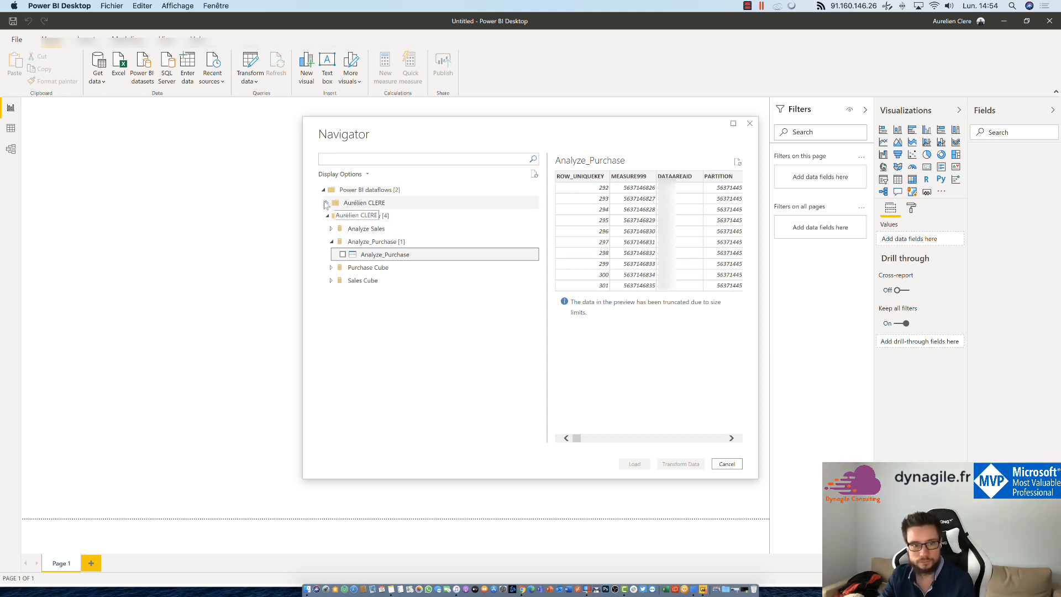
left_click(325, 202)
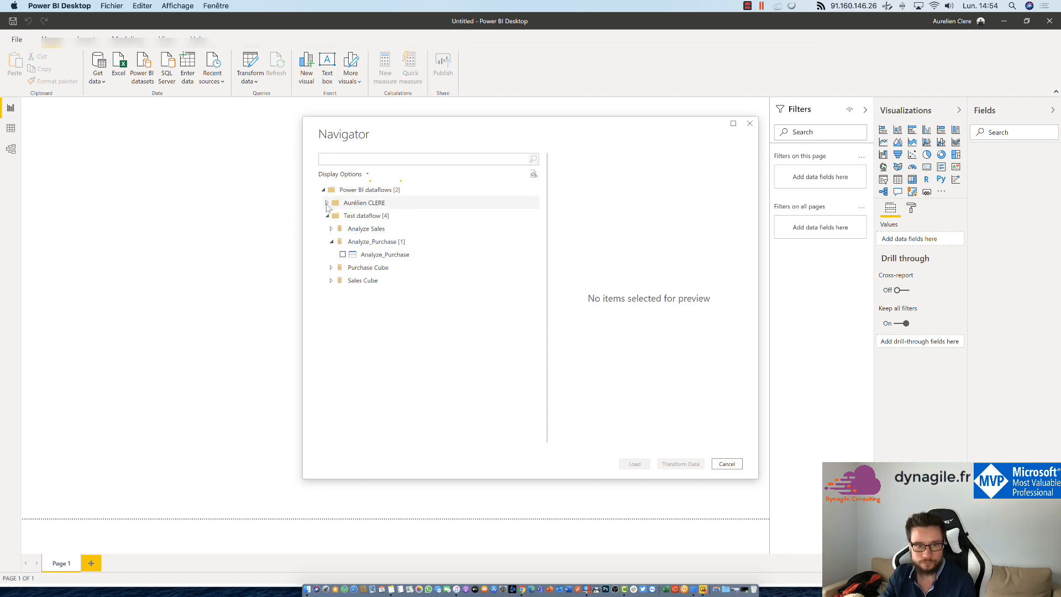
left_click(327, 203)
left_click(331, 215)
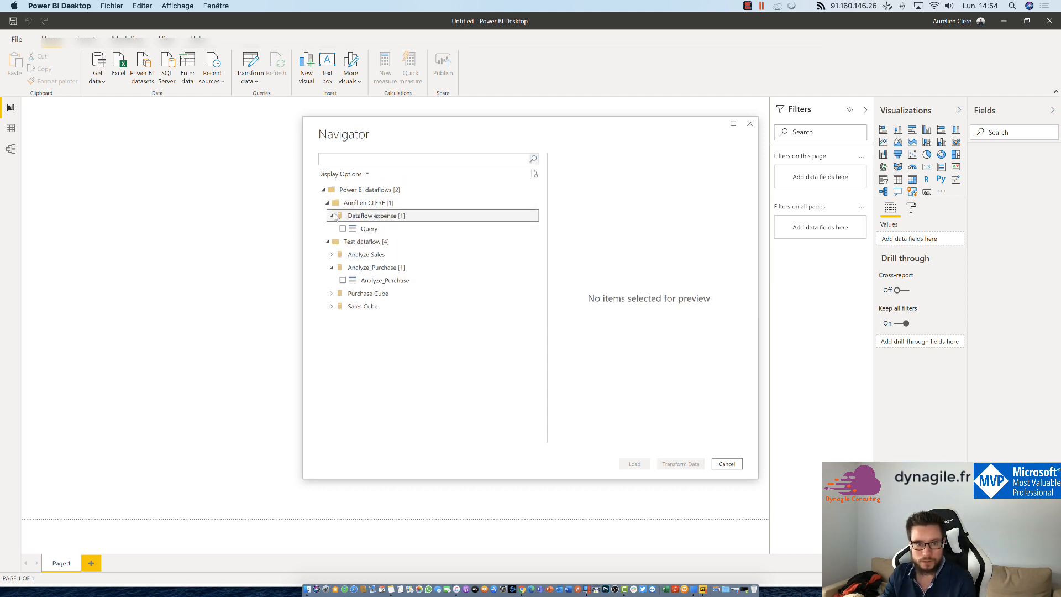
left_click(356, 231)
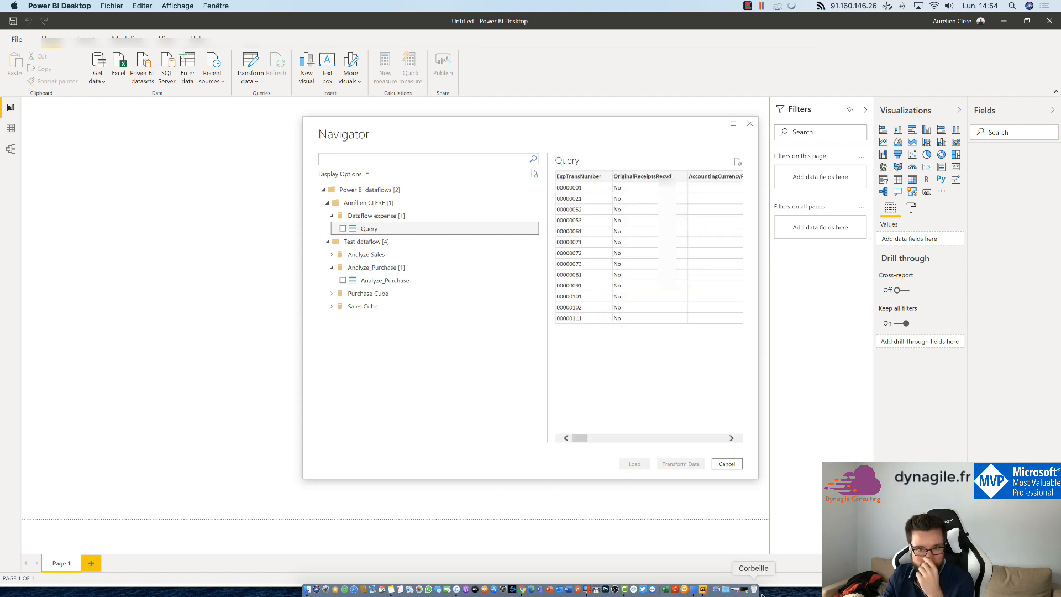
left_click(522, 588)
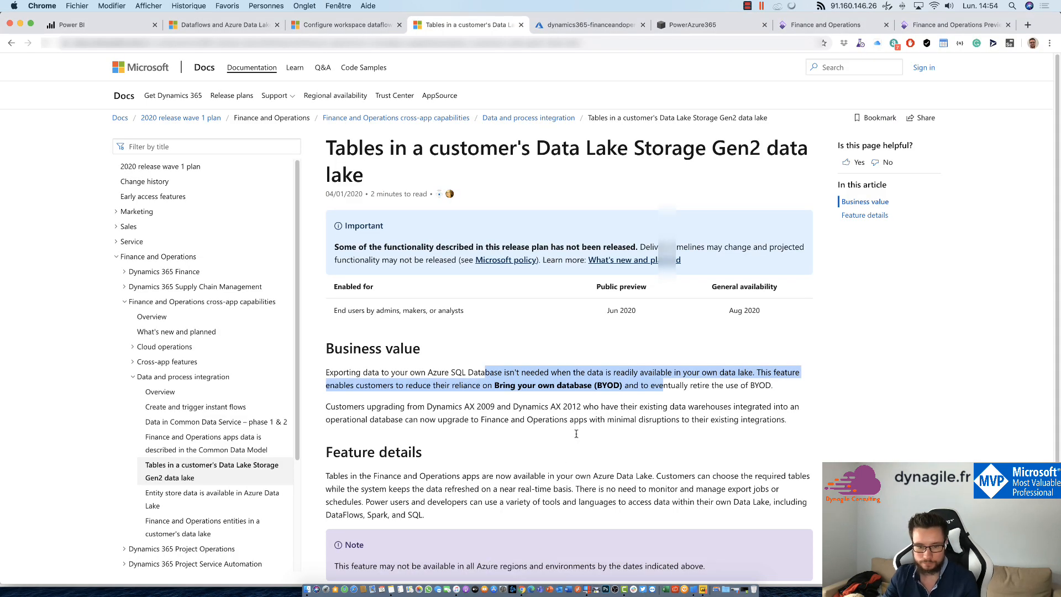